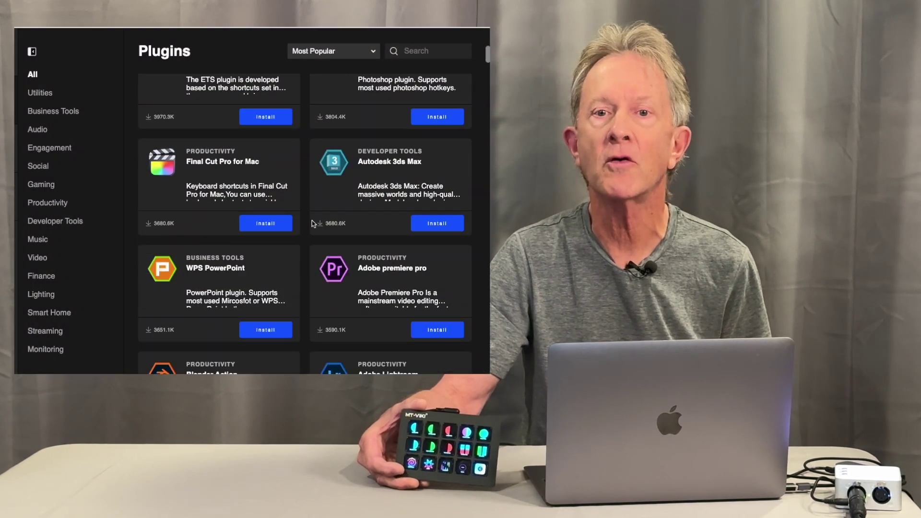
Preview the Red, Blue and Green PARS cues on stage.
scroll(316, 224, down, 8)
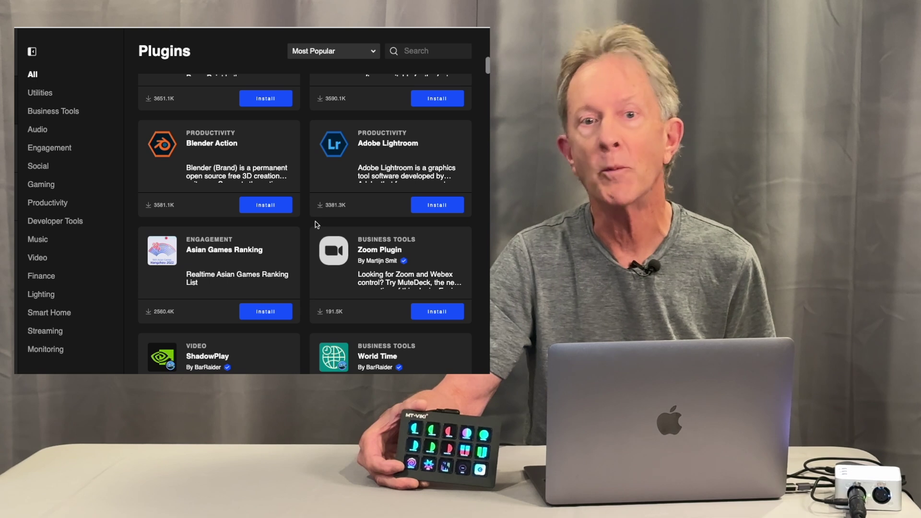
scroll(316, 223, down, 6)
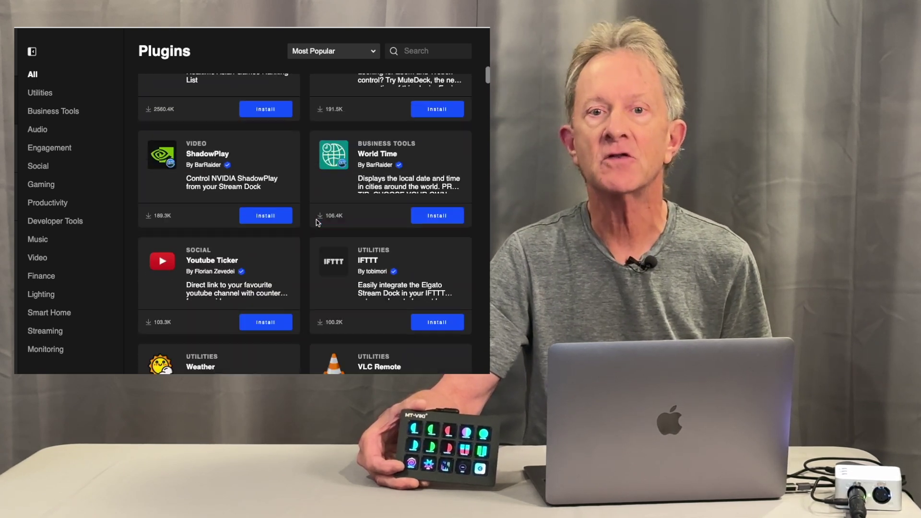
scroll(317, 223, down, 7)
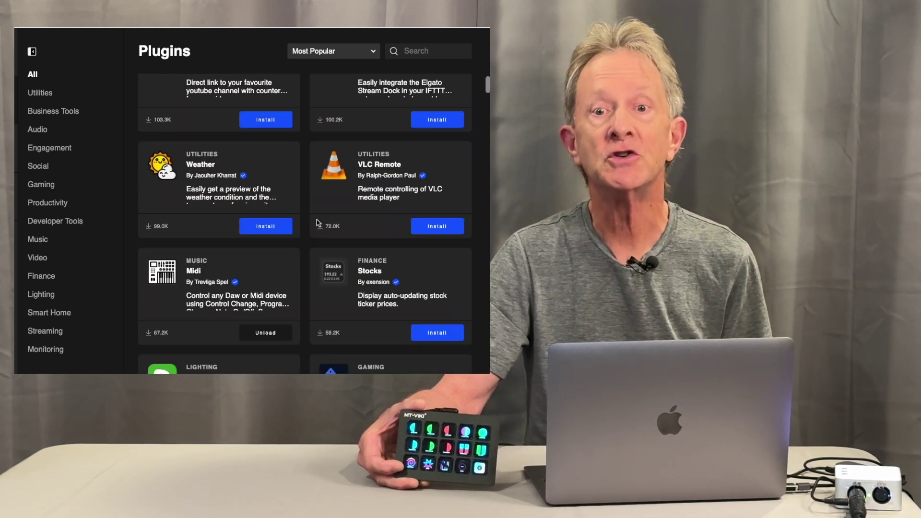
scroll(317, 222, down, 6)
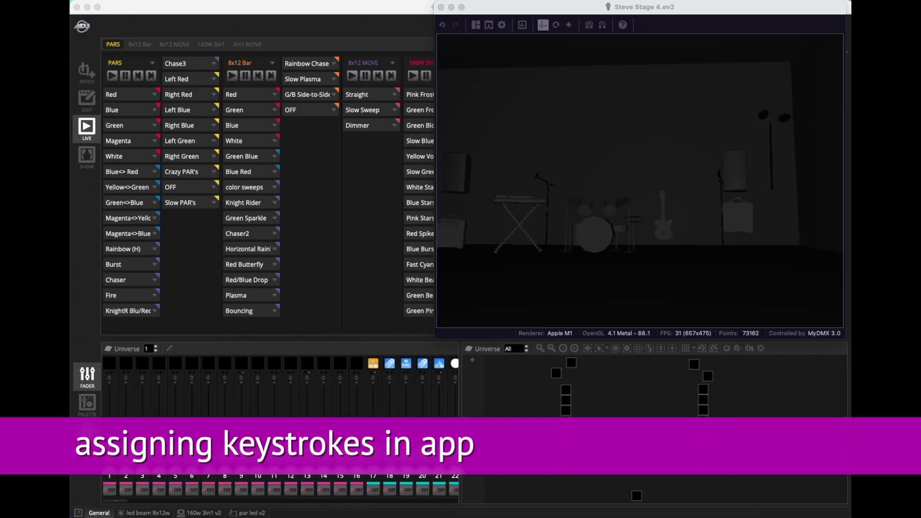
click(128, 100)
click(128, 99)
click(134, 114)
click(135, 114)
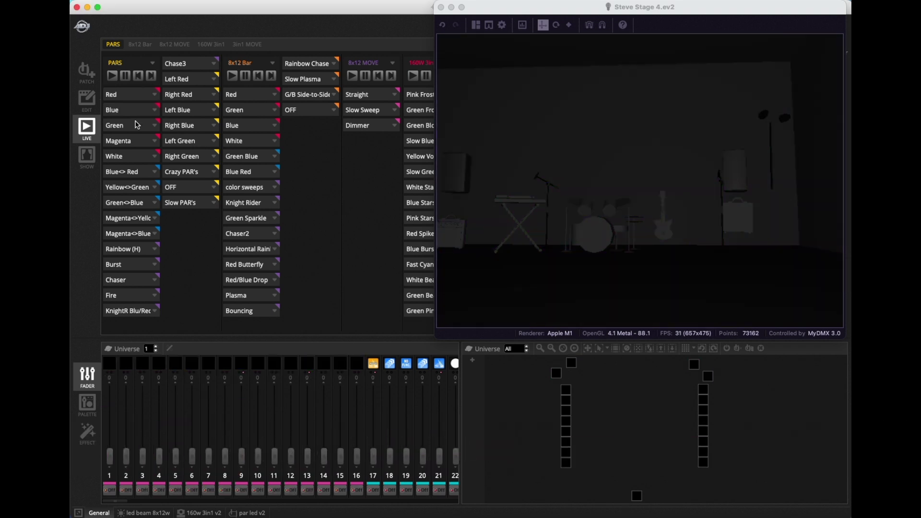
click(137, 126)
click(138, 126)
Enable keyboard triggering for the PARS Red cue with key Q.
click(137, 97)
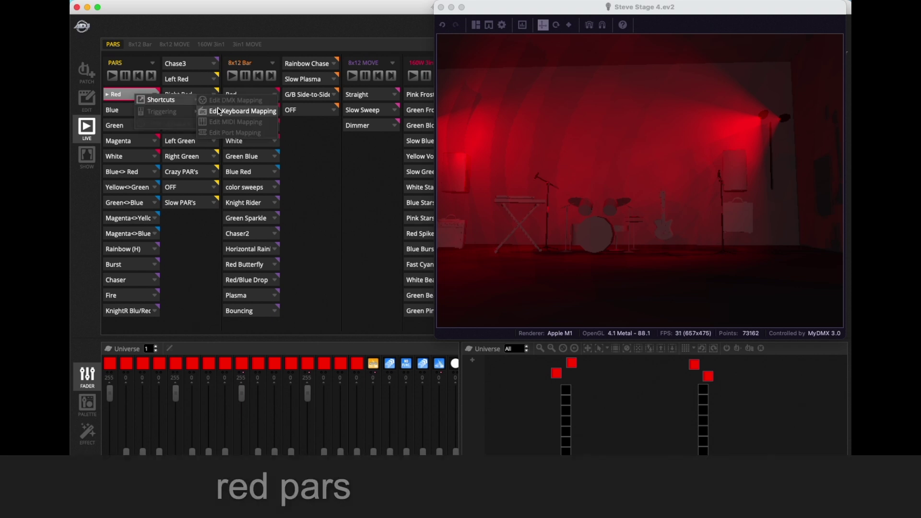
click(237, 111)
click(429, 249)
text(q)
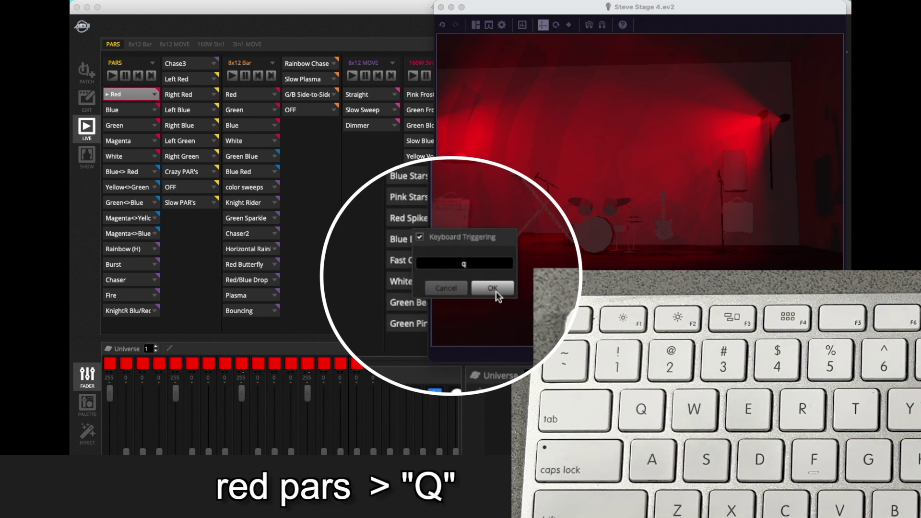
click(488, 287)
Map the PARS Blue cue to keyboard trigger W.
click(128, 109)
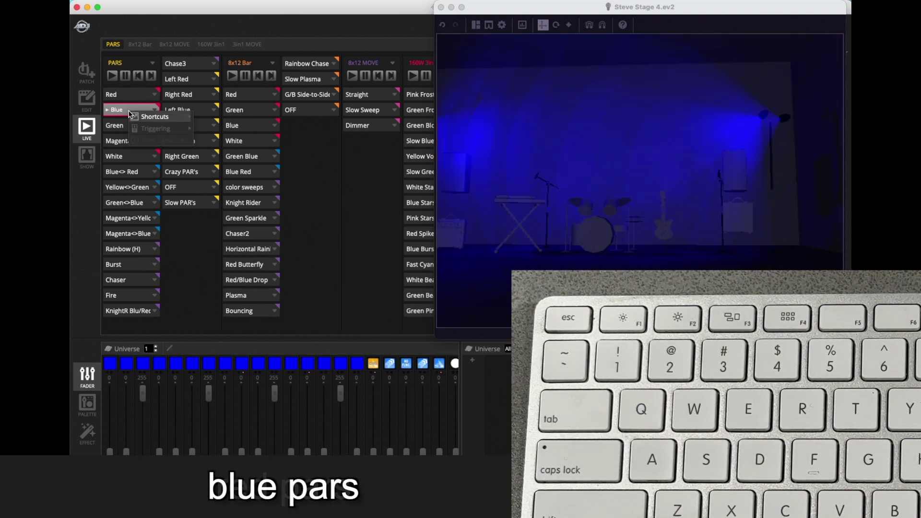
click(211, 129)
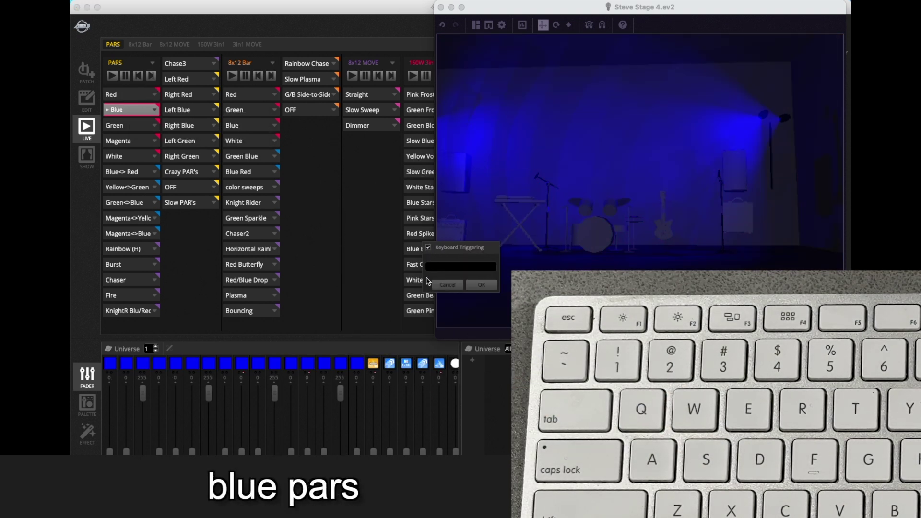
text(w)
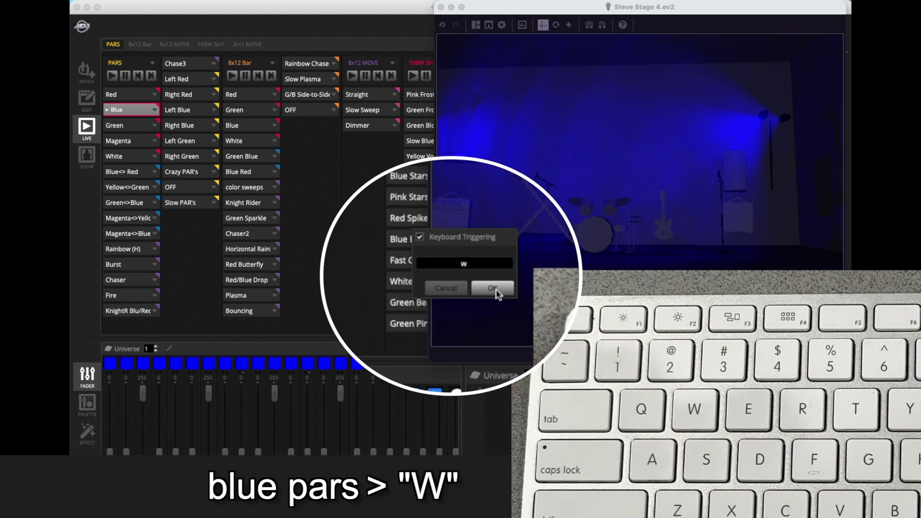
click(494, 288)
Darken the stage, then test that Q and W fire the Red and Blue cues.
click(115, 114)
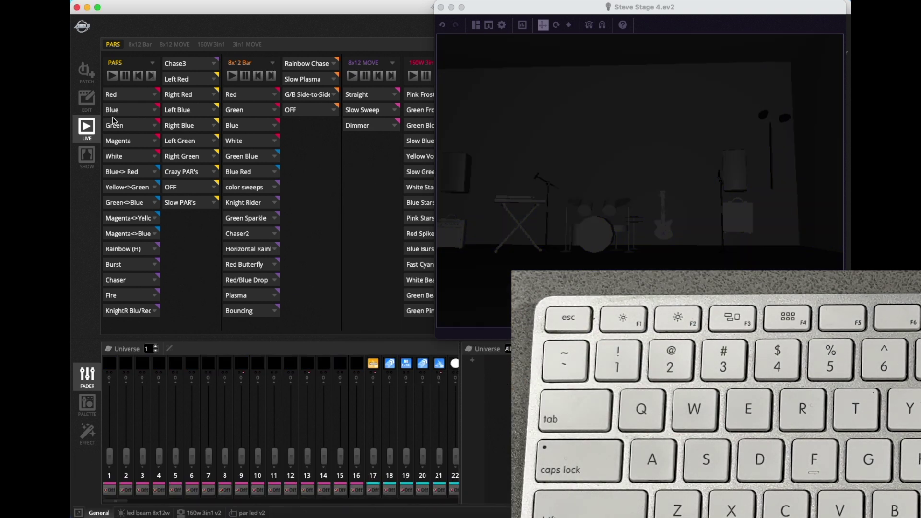
key(q)
key(w)
key(q)
key(w)
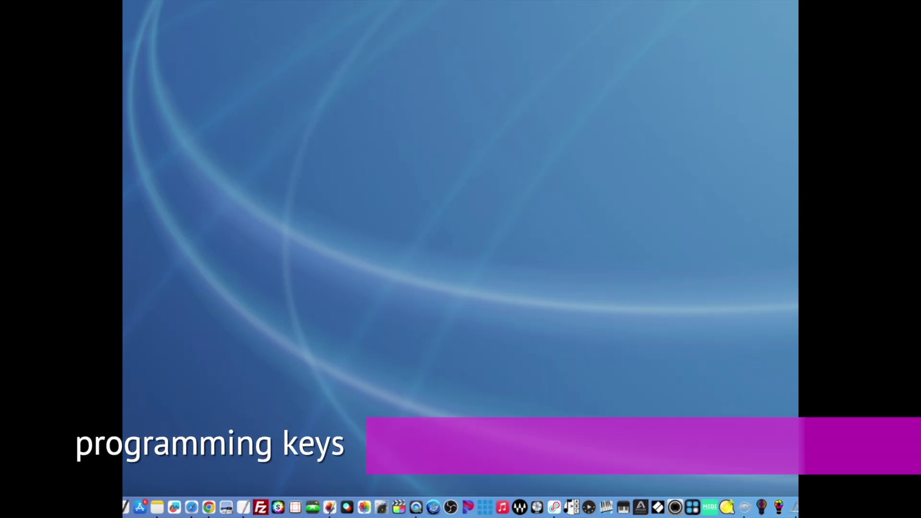
In Stream Dock, add a scene and rename 'Scenes 1' to 'Light Show'.
click(489, 510)
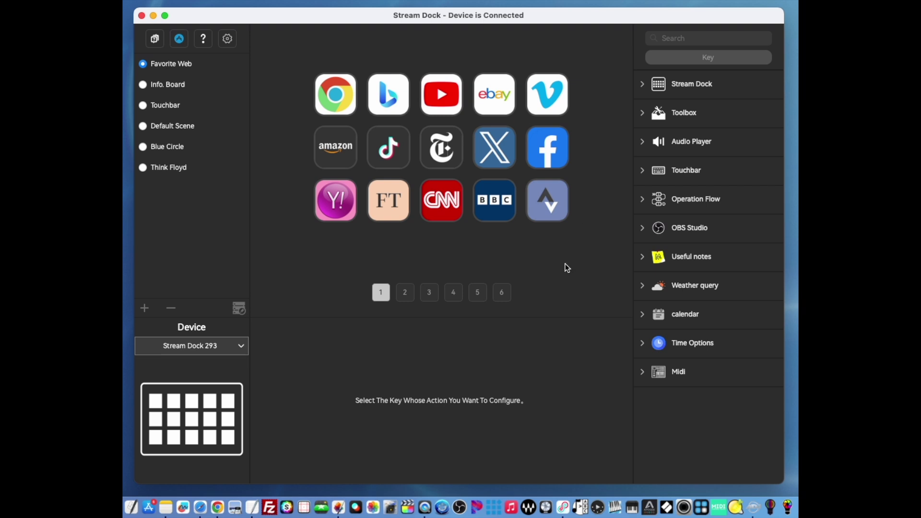
click(145, 309)
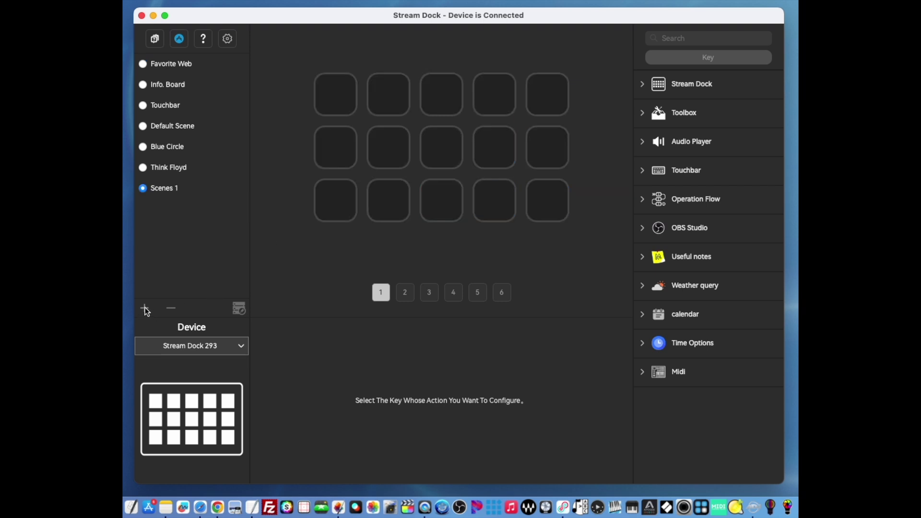
click(239, 308)
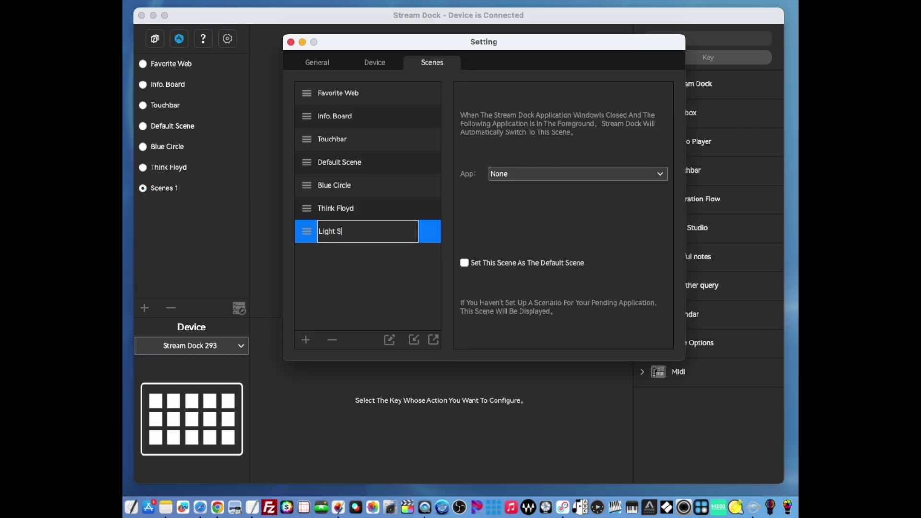
click(291, 43)
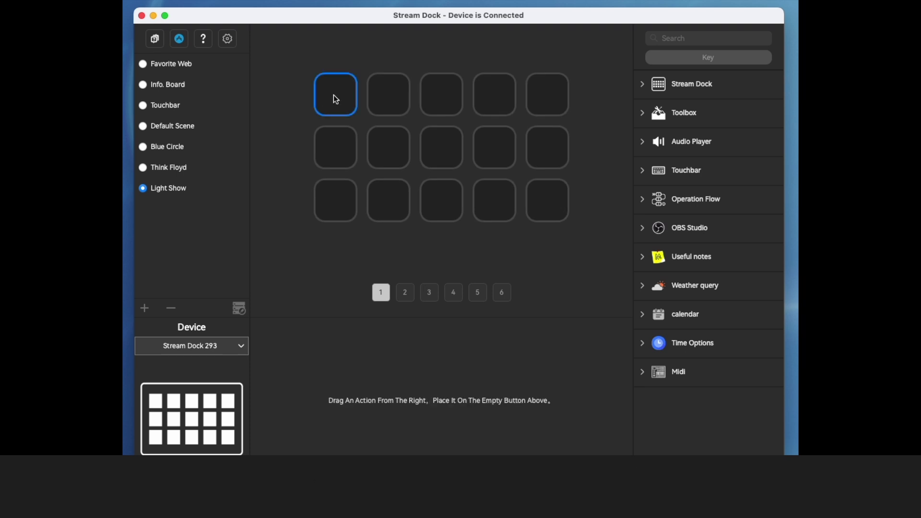
Put a hotkey action titled Red PAR sending Q on the first key.
click(644, 112)
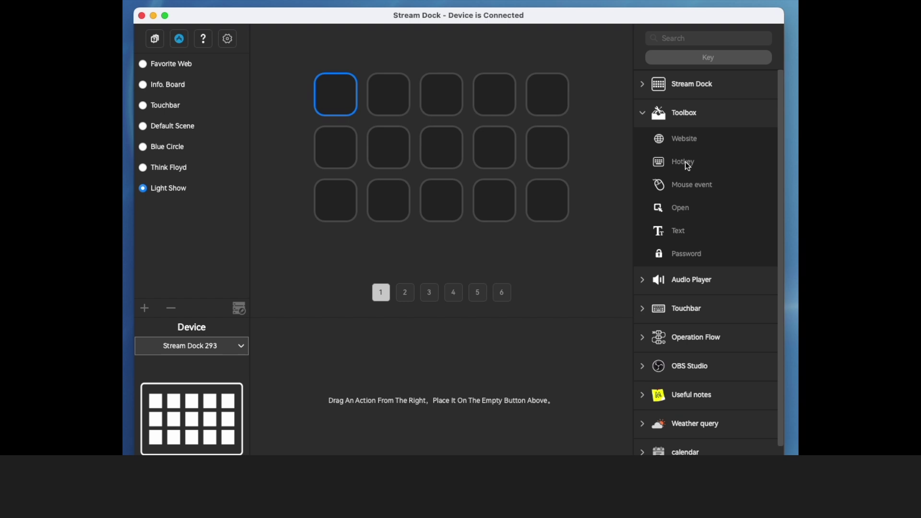
drag(687, 162, 339, 91)
text(Red PAR)
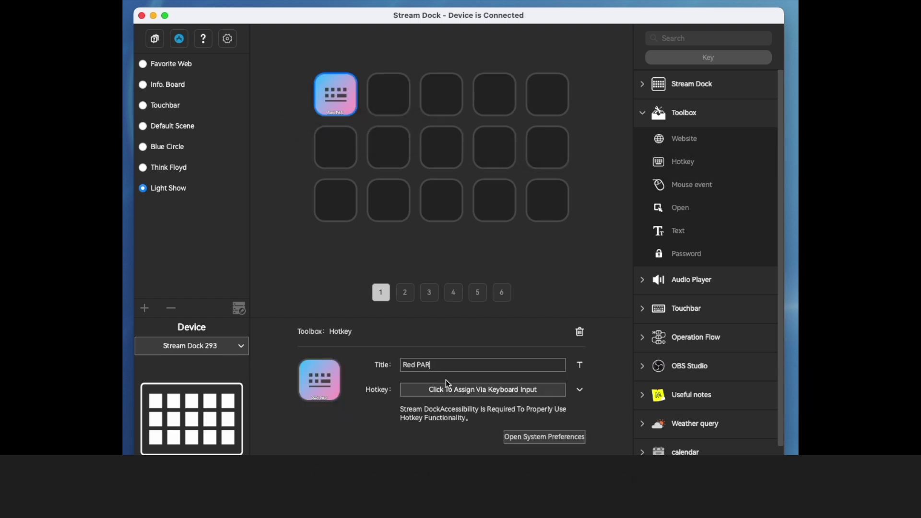
click(468, 392)
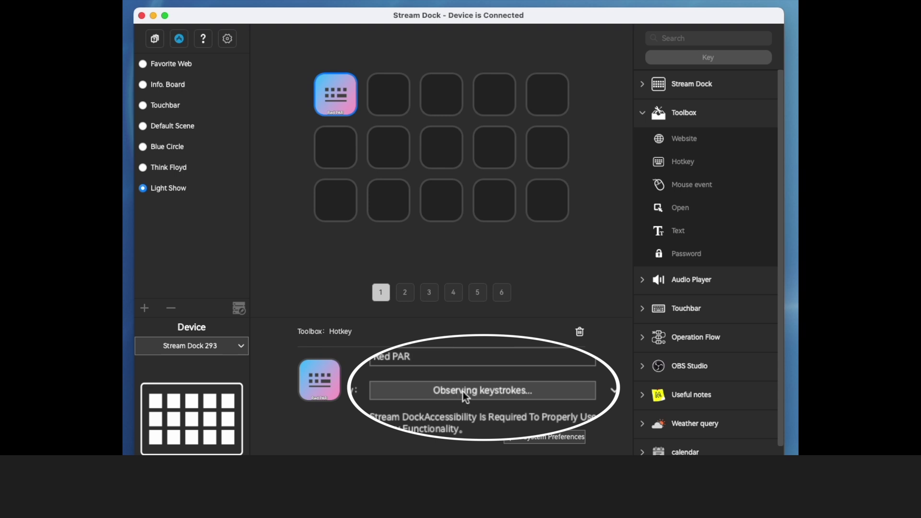
key(q)
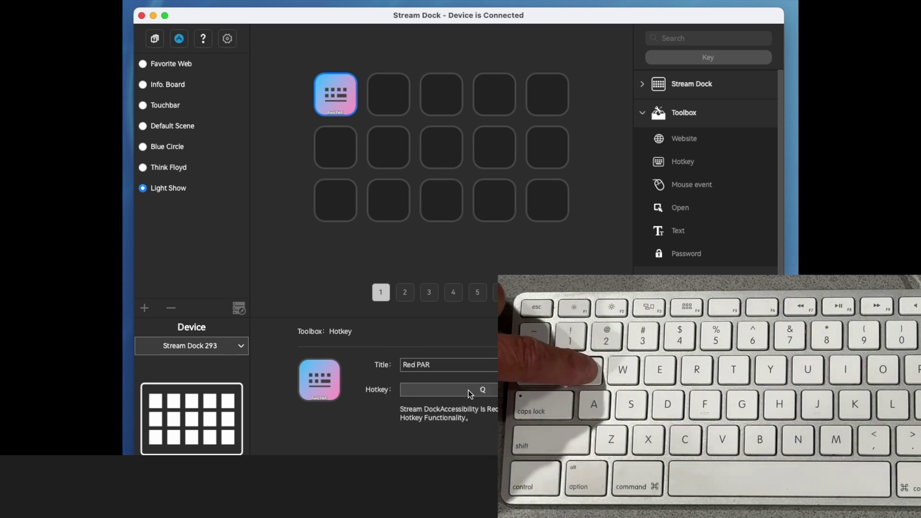
Put a Blue PAR hotkey action sending W on the second key.
click(381, 98)
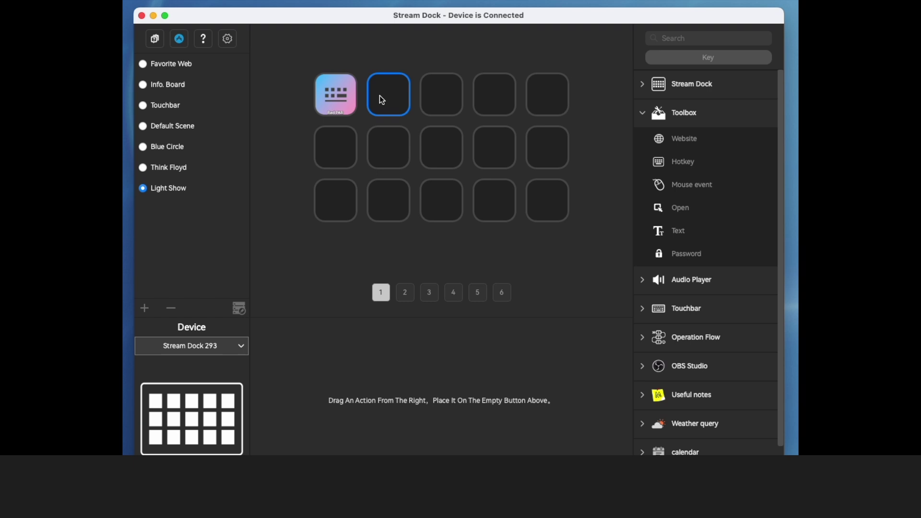
drag(682, 162, 388, 95)
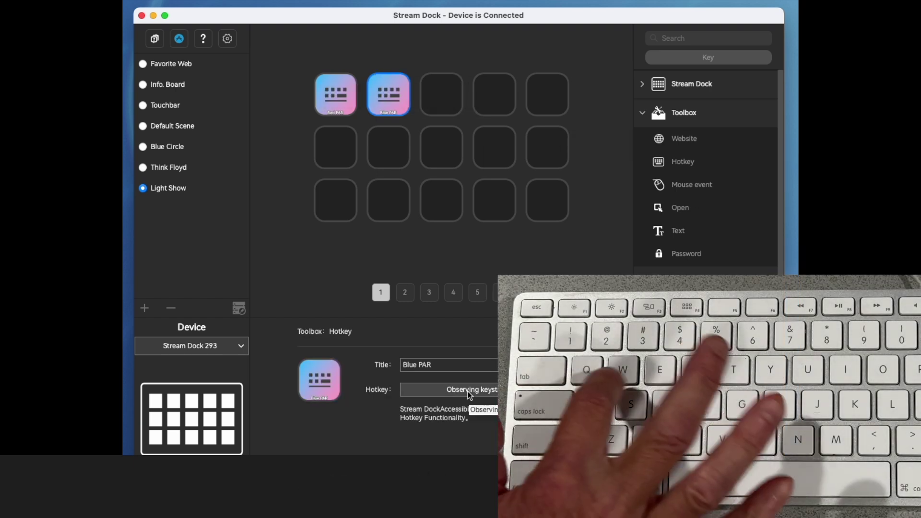
key(w)
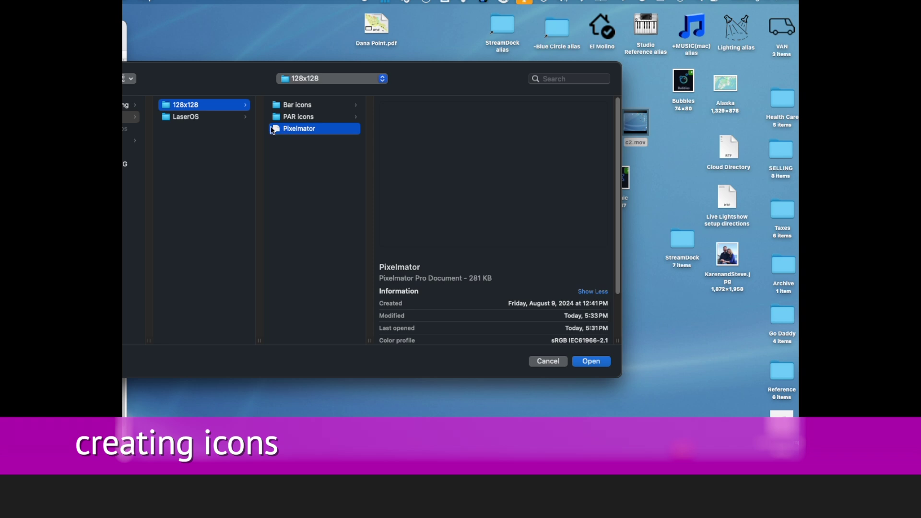
Open the icon document and show the background, circle and half layers.
double_click(278, 129)
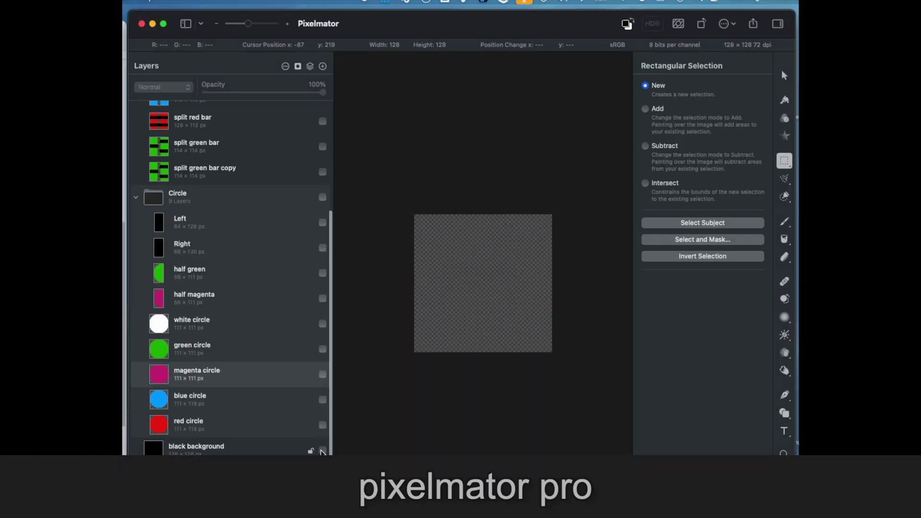
click(323, 451)
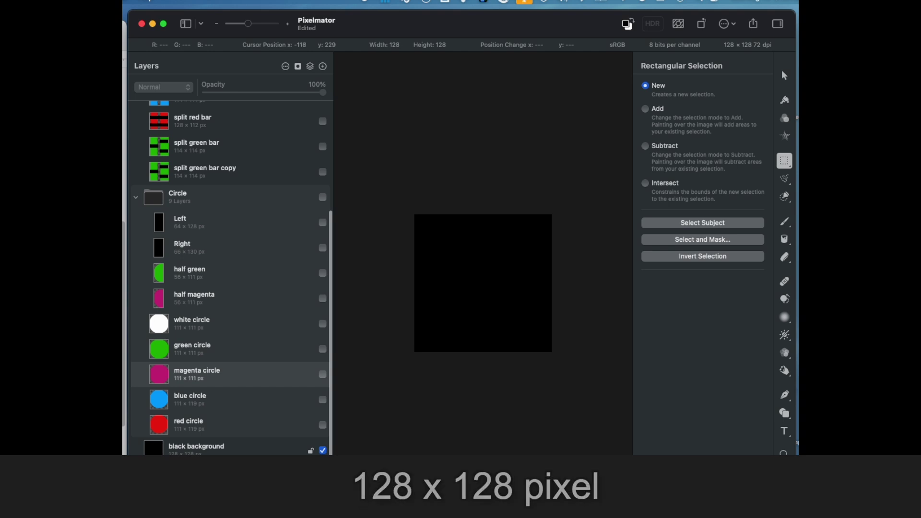
click(322, 426)
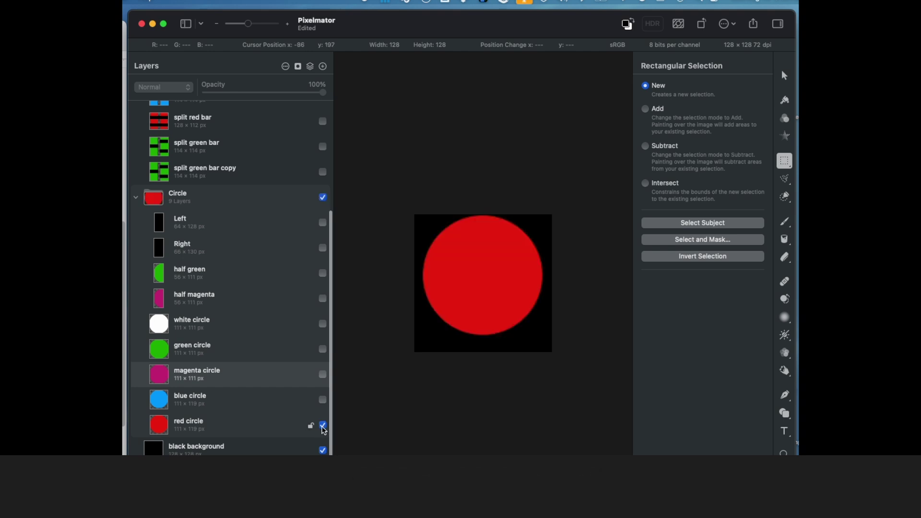
click(322, 400)
click(323, 374)
click(322, 298)
click(322, 273)
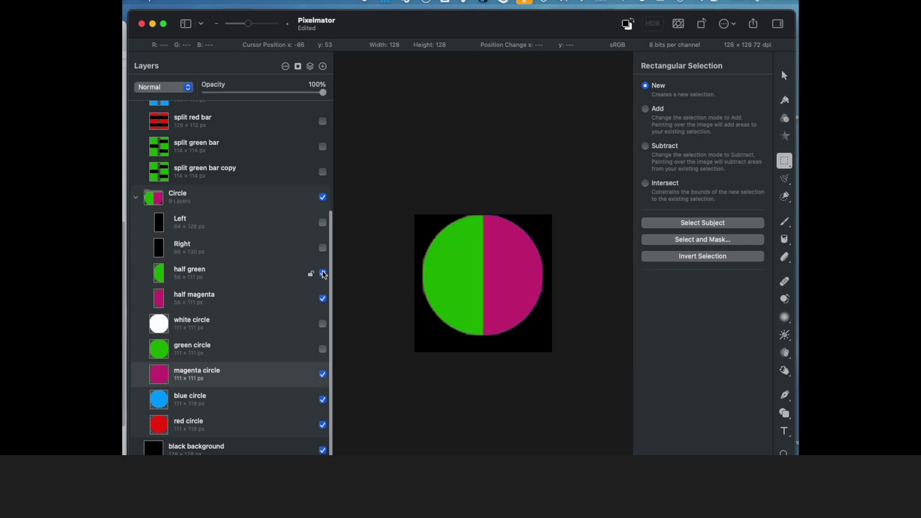
click(323, 248)
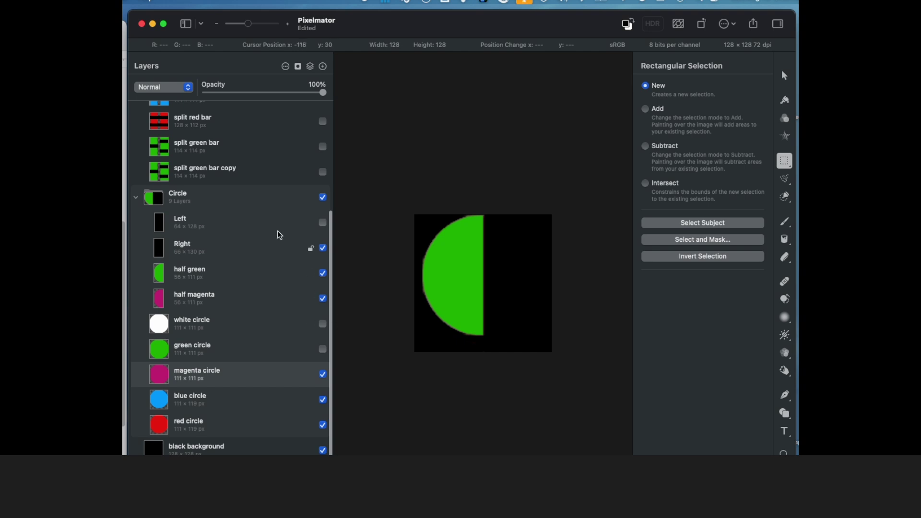
Collapse and hide the Circle group, showing the blue, red and green bars layers.
click(137, 199)
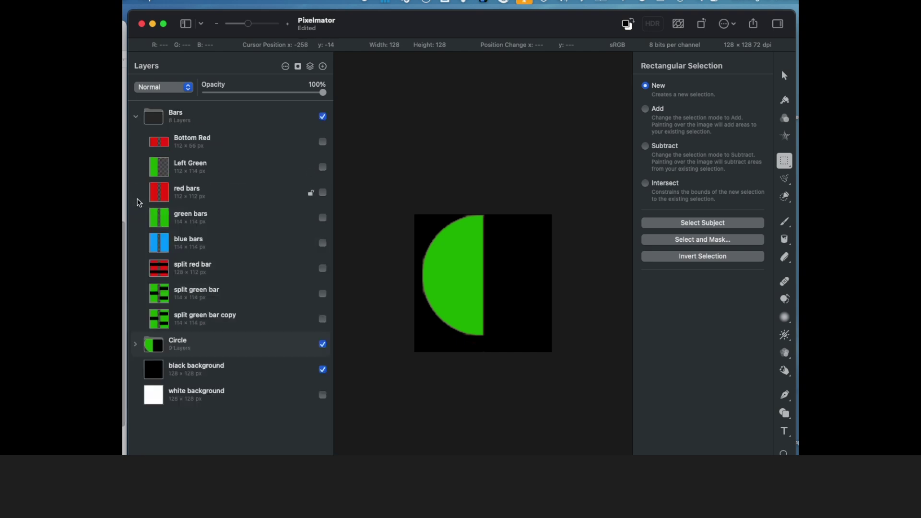
click(322, 243)
click(322, 344)
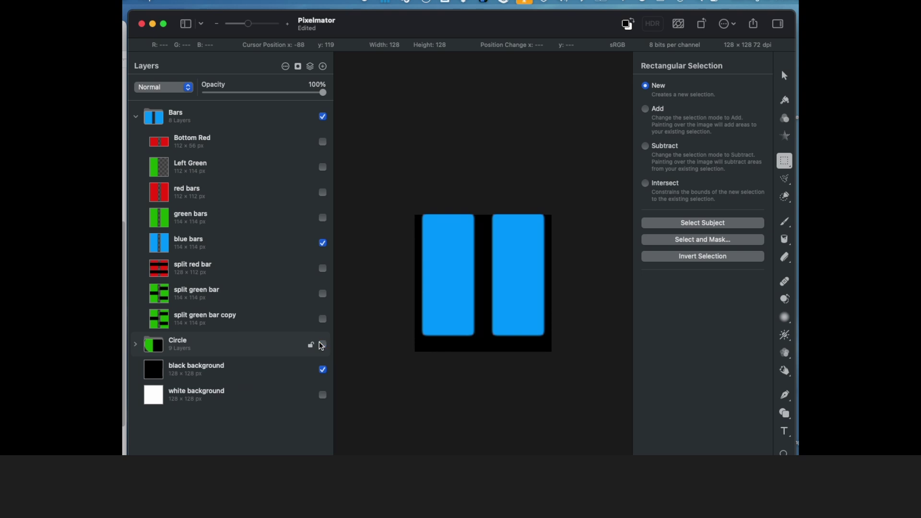
drag(323, 219, 323, 167)
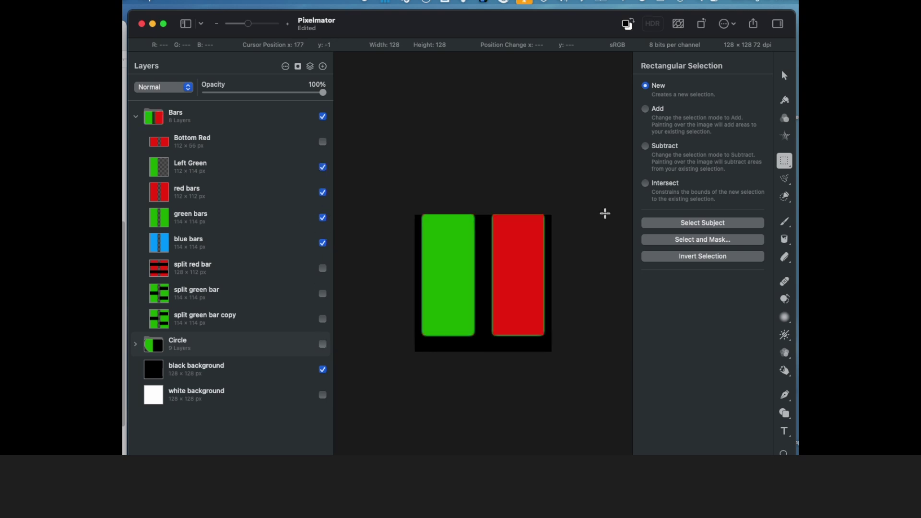
Quick-export the icon as a 100% quality JPG into the Bar icons folder.
click(753, 23)
click(752, 161)
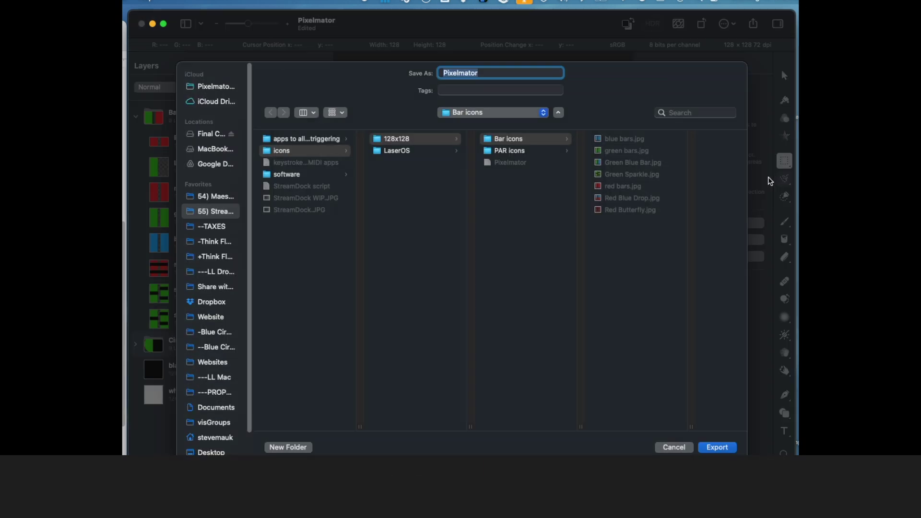
click(715, 447)
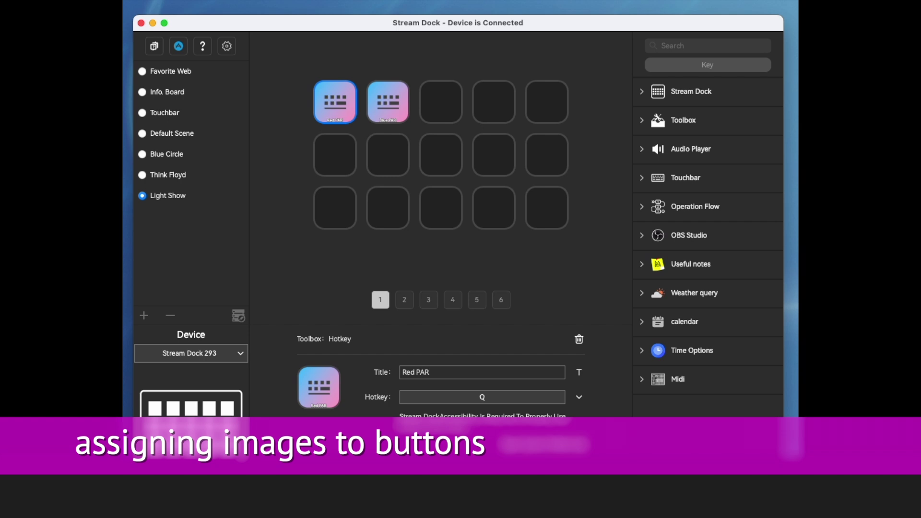
Set the Red PAR key's icon to Red PAR.jpg and accept the crop.
click(320, 385)
click(355, 406)
click(562, 116)
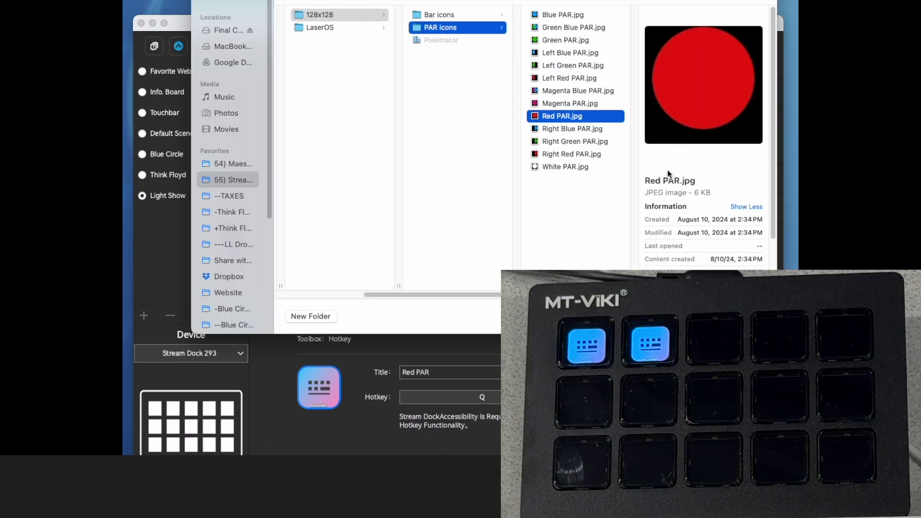
key(Return)
click(526, 247)
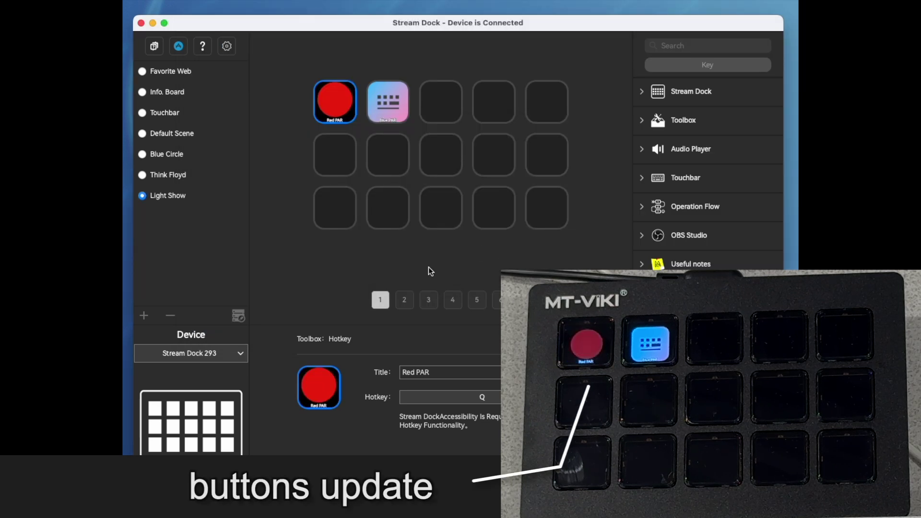
Set the Blue PAR key's icon to Blue PAR.jpg and accept the crop.
click(388, 102)
click(324, 385)
click(345, 404)
click(670, 72)
key(Return)
click(526, 246)
click(268, 294)
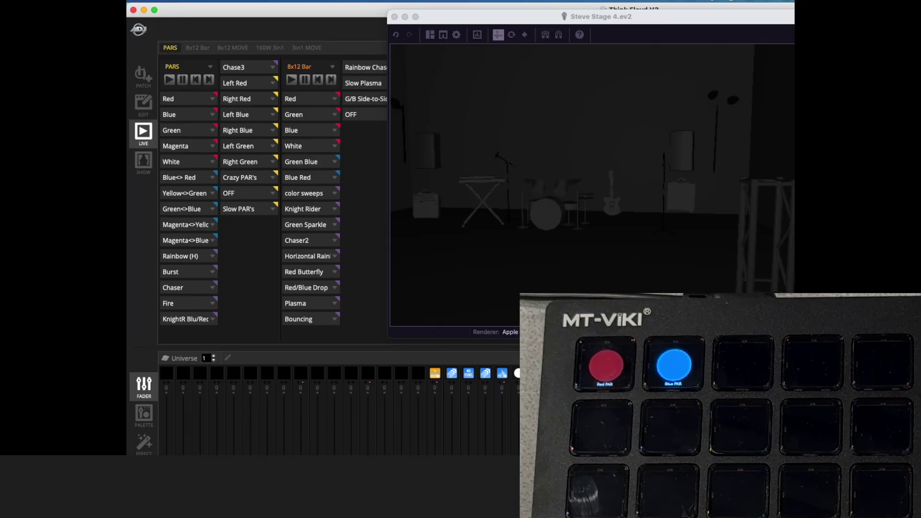
Trigger the Red, Blue, then Red PAR scenes from the pad, ending lit red.
key(r)
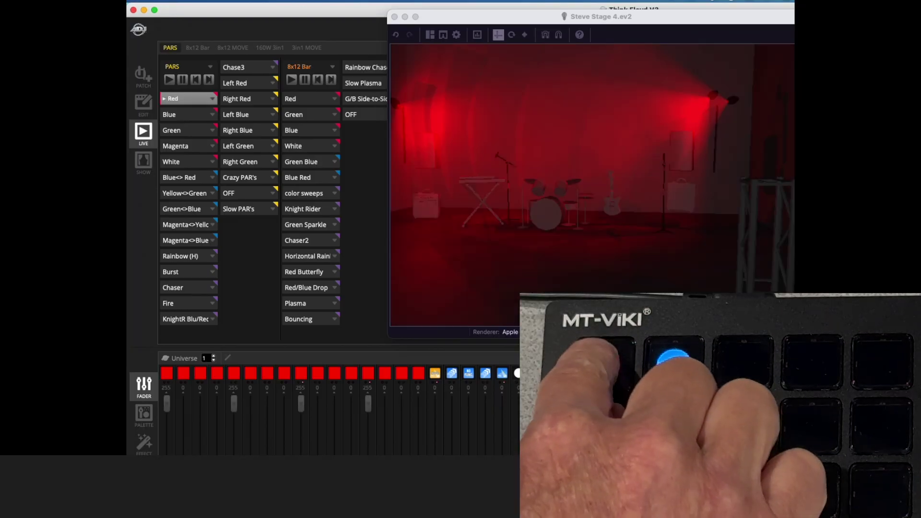
key(b)
key(r)
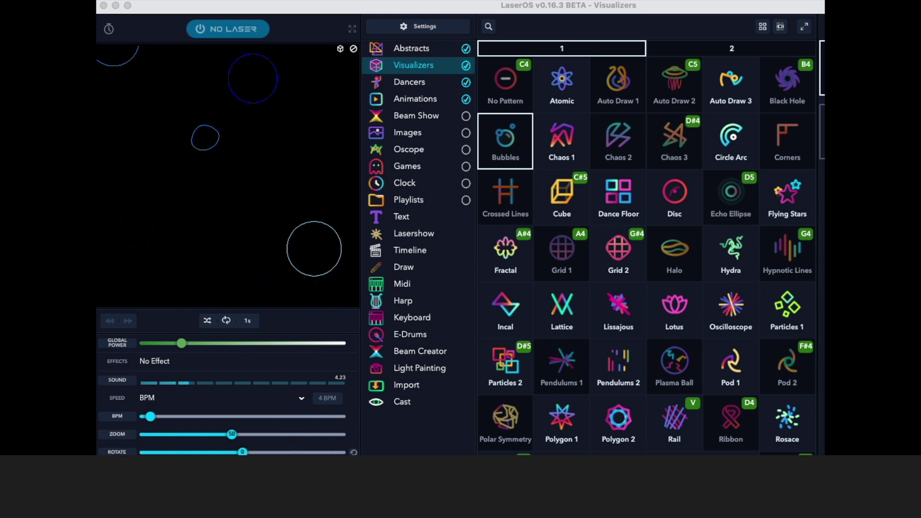
Assign hotkey Z to the Atomic visualizer.
click(557, 88)
right_click(557, 88)
click(719, 368)
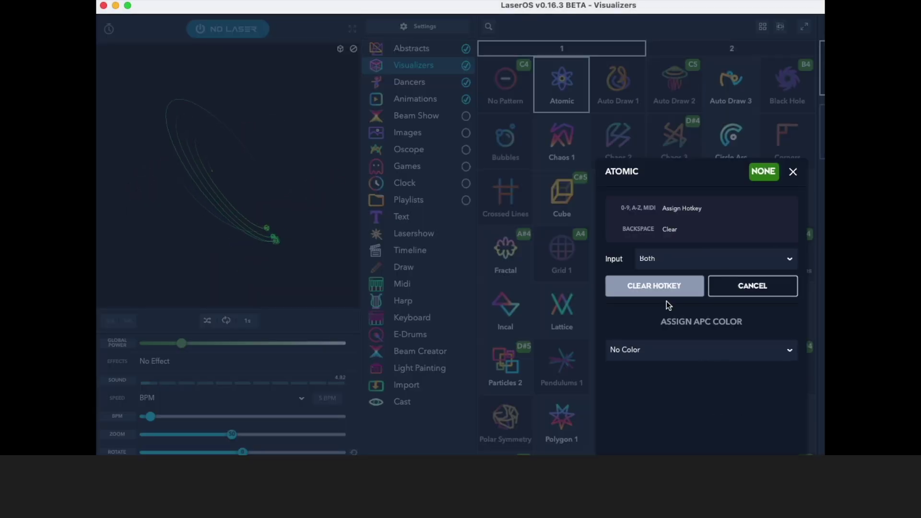
key(z)
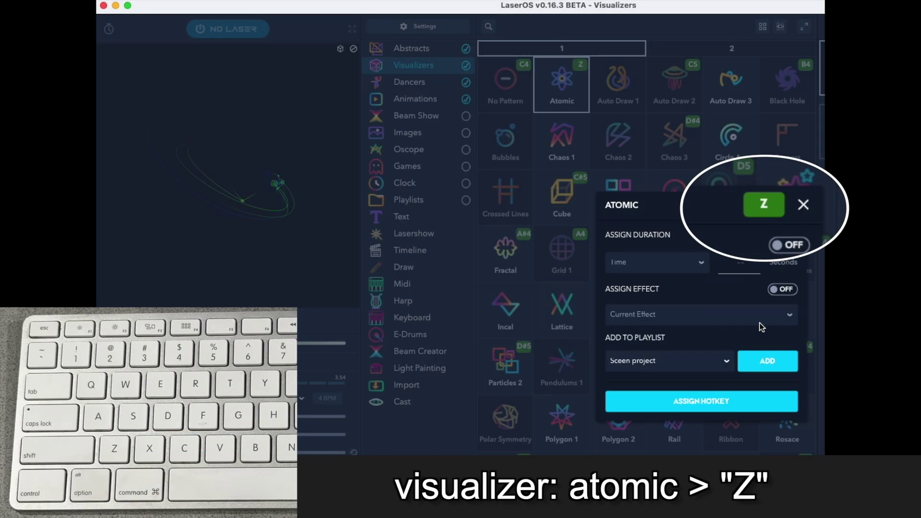
click(716, 391)
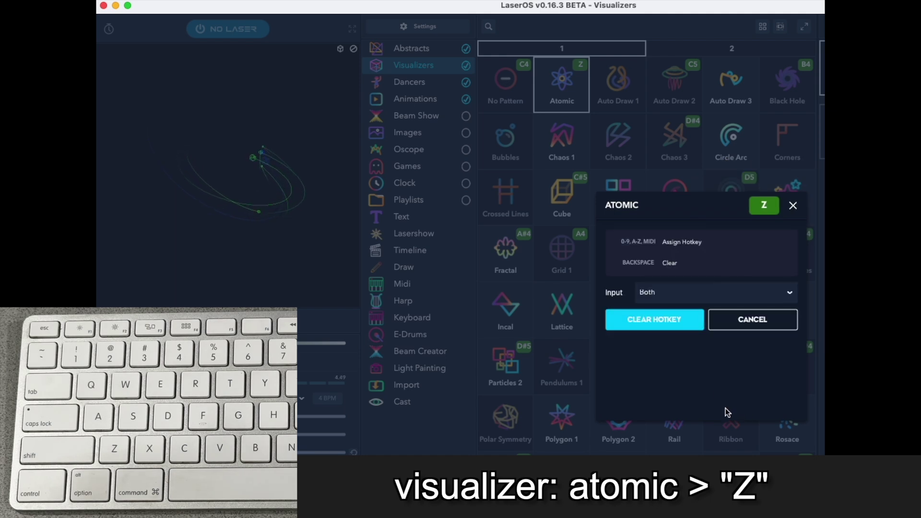
click(726, 409)
Assign hotkey X to the Bubbles visualizer.
click(509, 144)
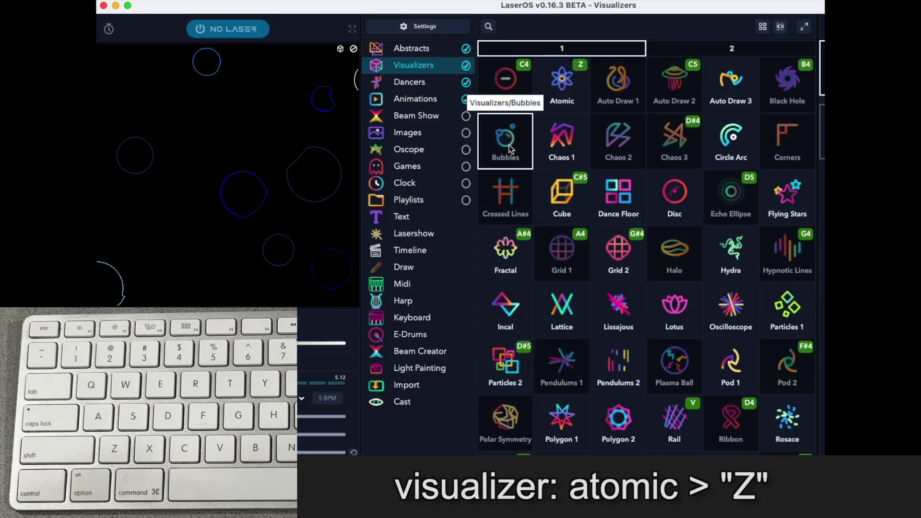
right_click(507, 145)
click(705, 369)
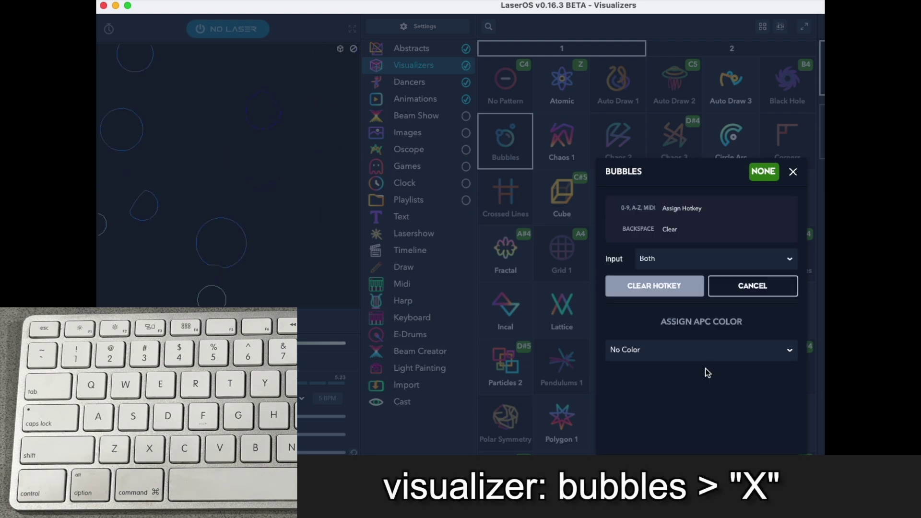
key(x)
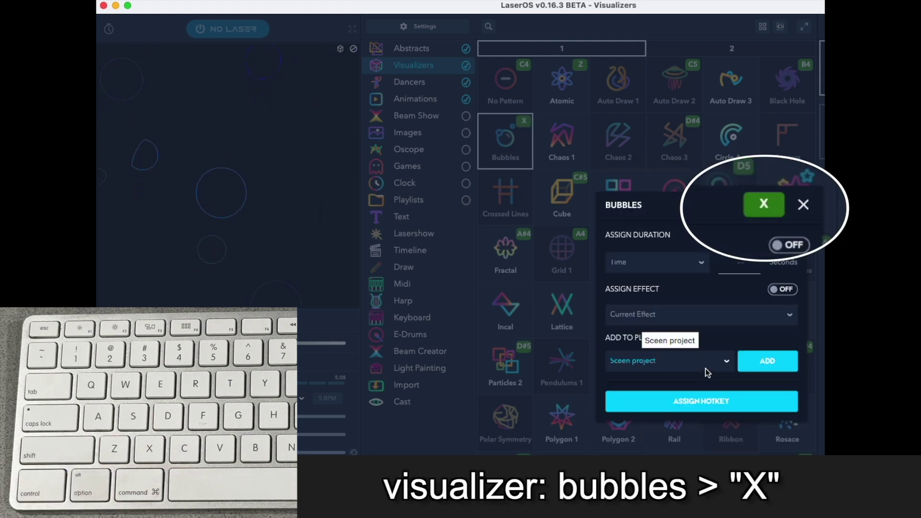
click(452, 428)
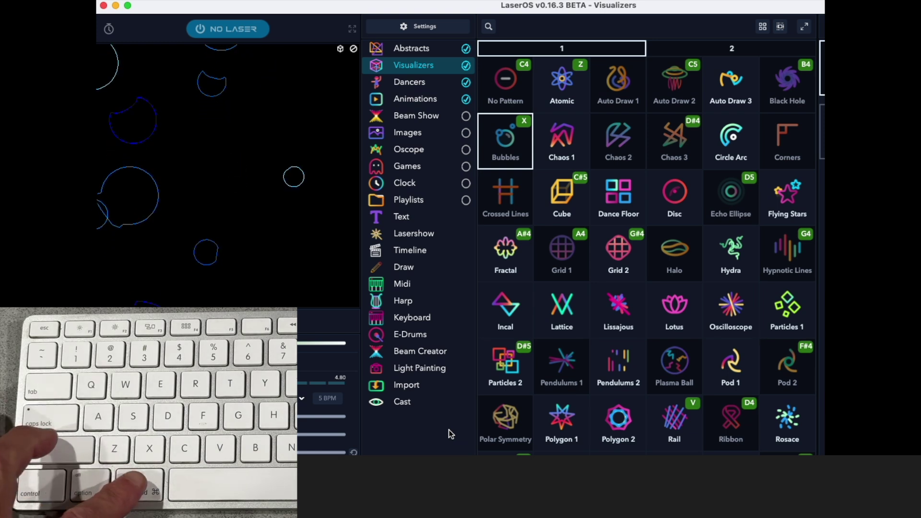
Capture area screenshots of the Atomic and Bubbles tiles.
key(super+shift+4)
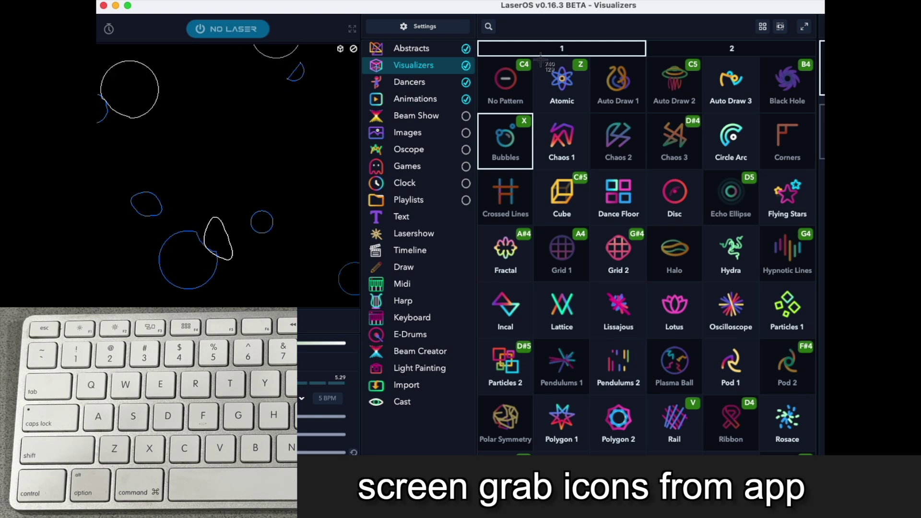
drag(542, 57, 591, 109)
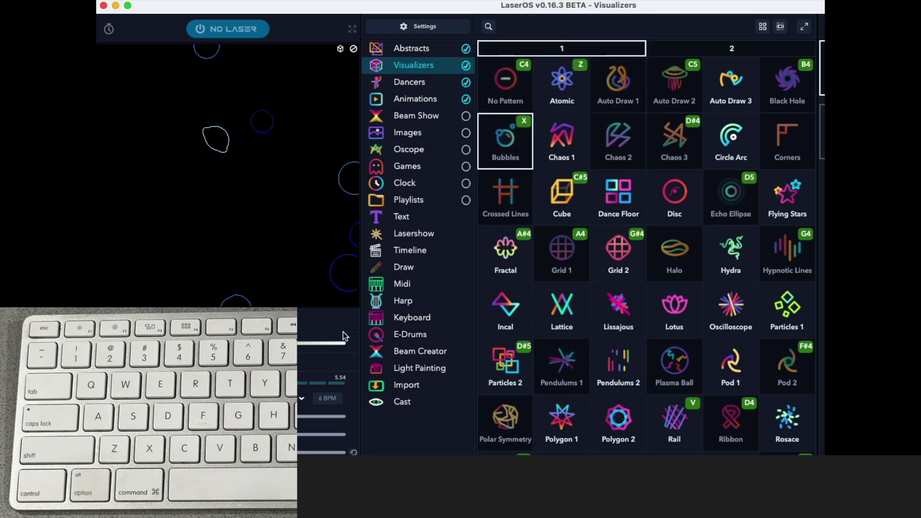
key(super+shift+4)
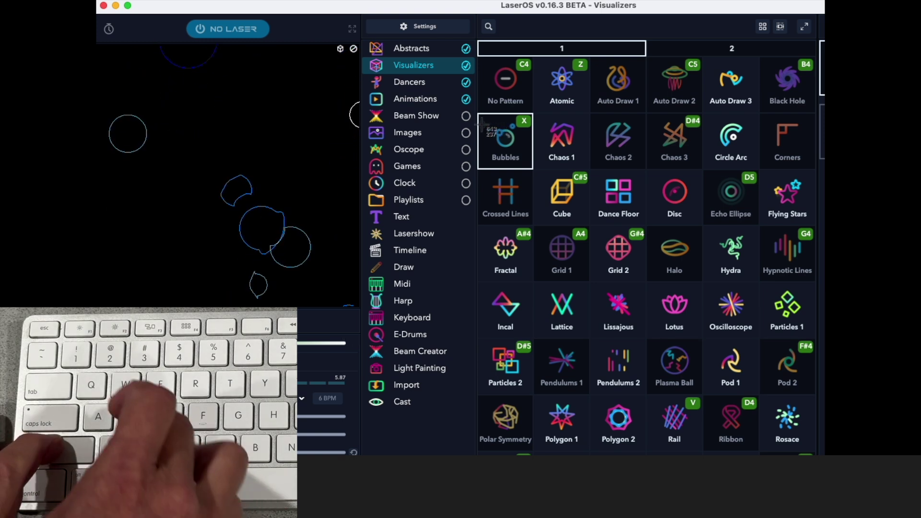
drag(483, 116, 538, 170)
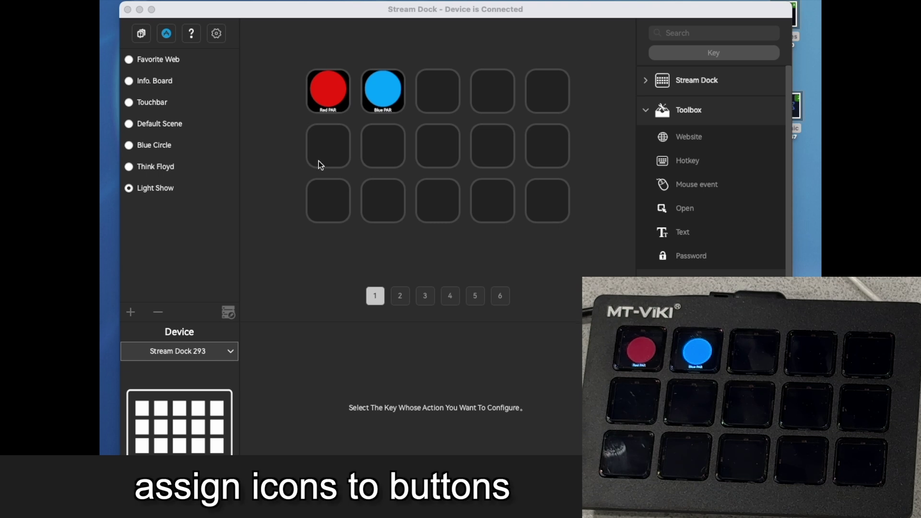
Make the first row-three key a Z hotkey with a cropped Atomic icon.
click(337, 200)
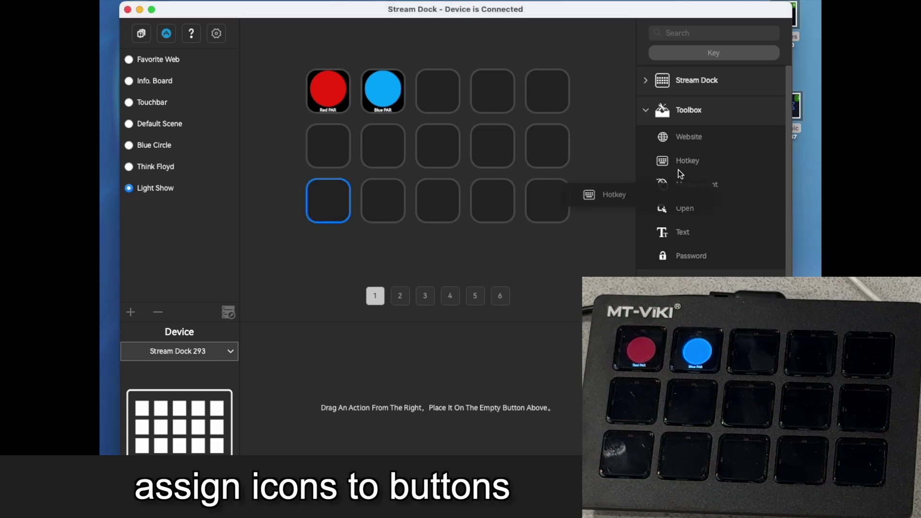
drag(681, 156, 336, 219)
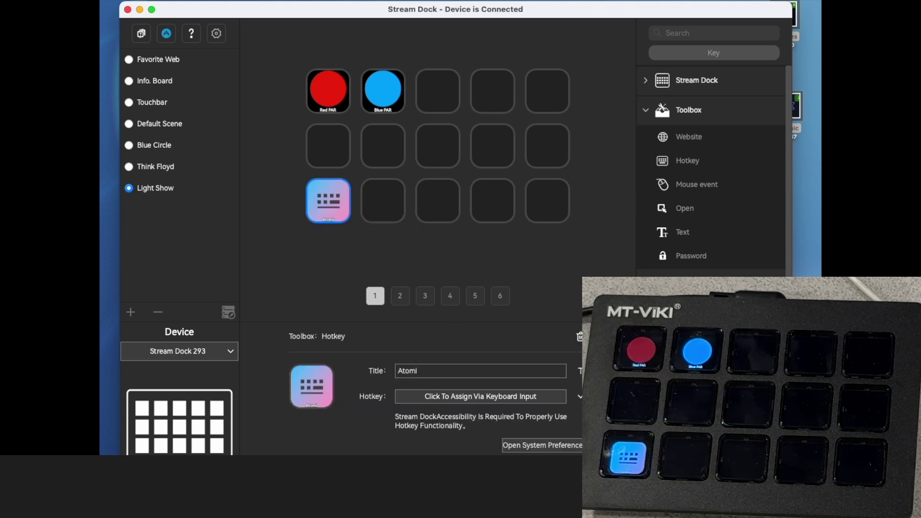
click(476, 396)
key(z)
click(312, 386)
click(332, 414)
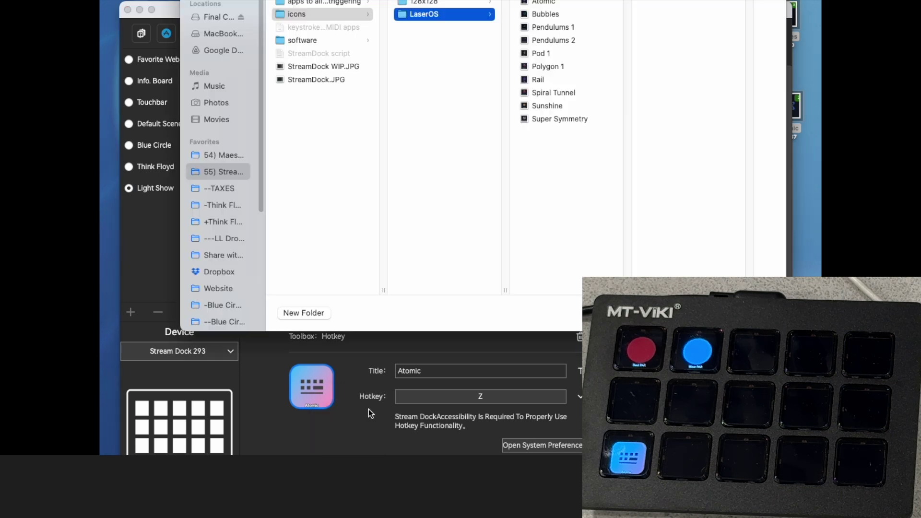
double_click(540, 3)
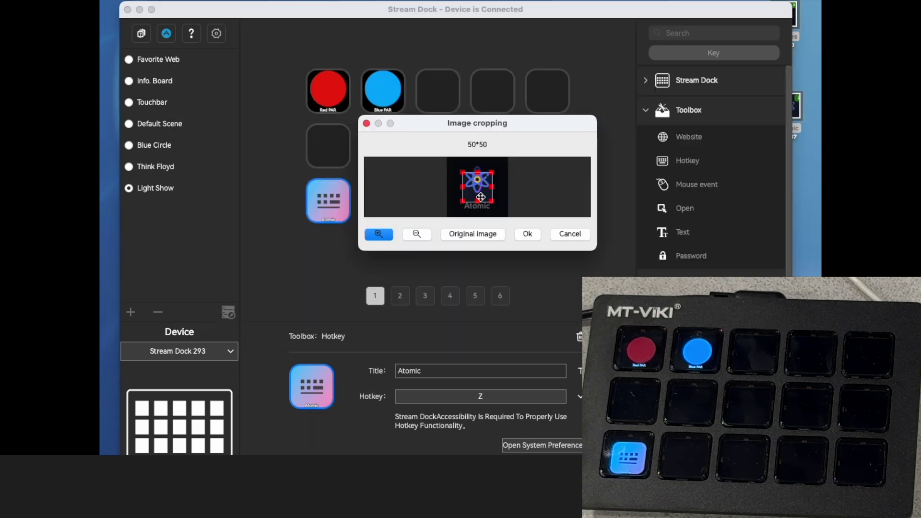
drag(480, 197, 481, 190)
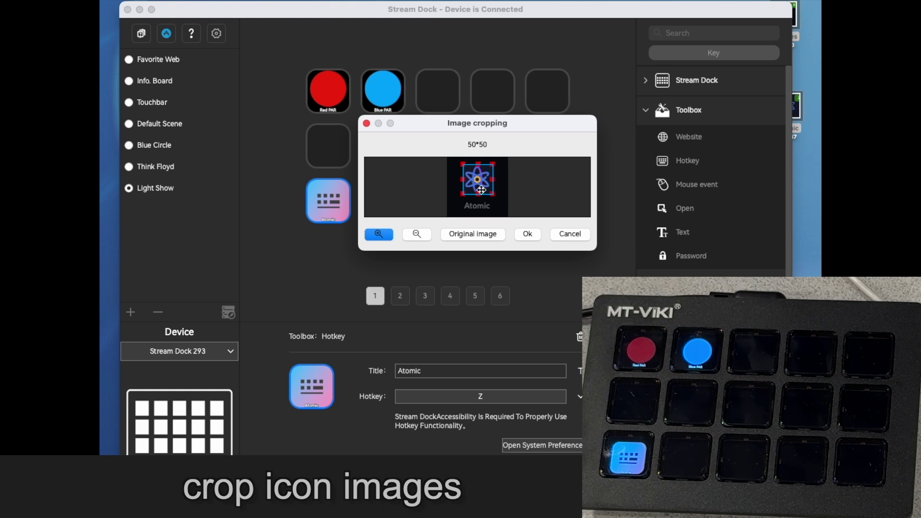
click(528, 234)
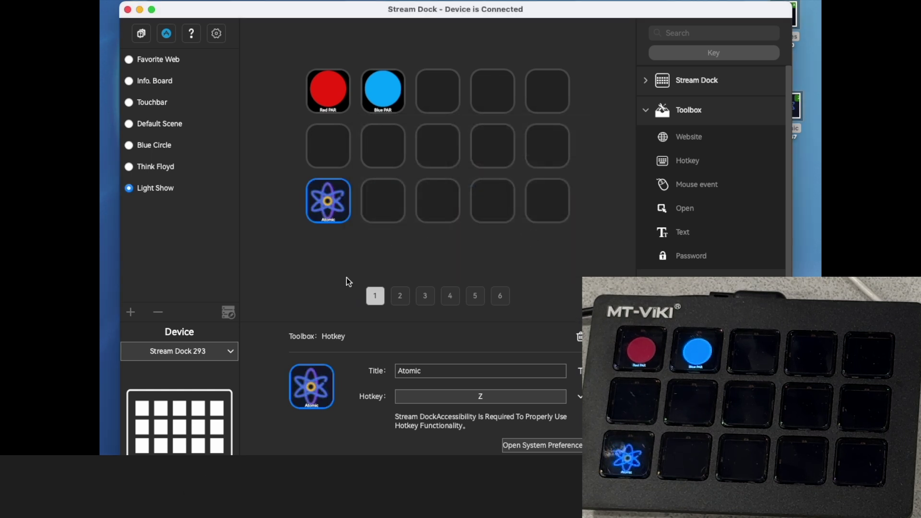
Add a Bubbles hotkey key sending X with the cropped bubbles icon.
drag(681, 160, 382, 195)
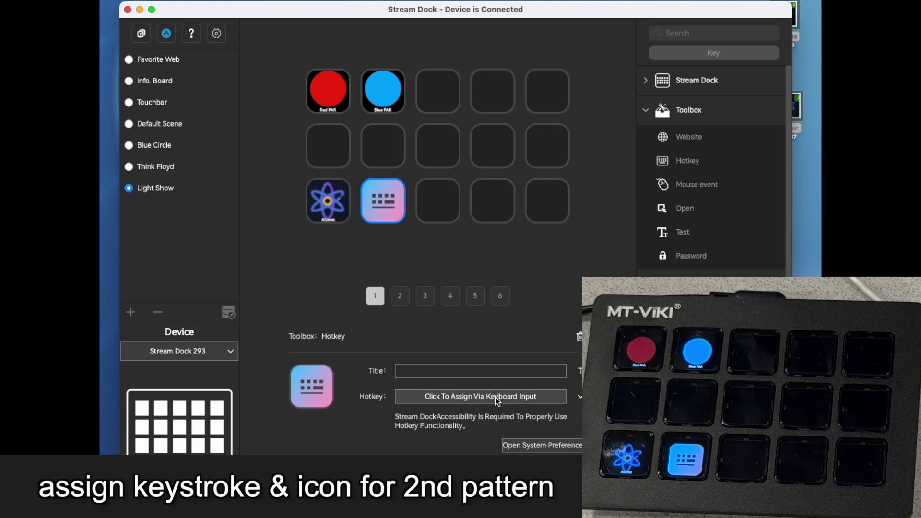
text(Bubbles)
click(502, 398)
key(x)
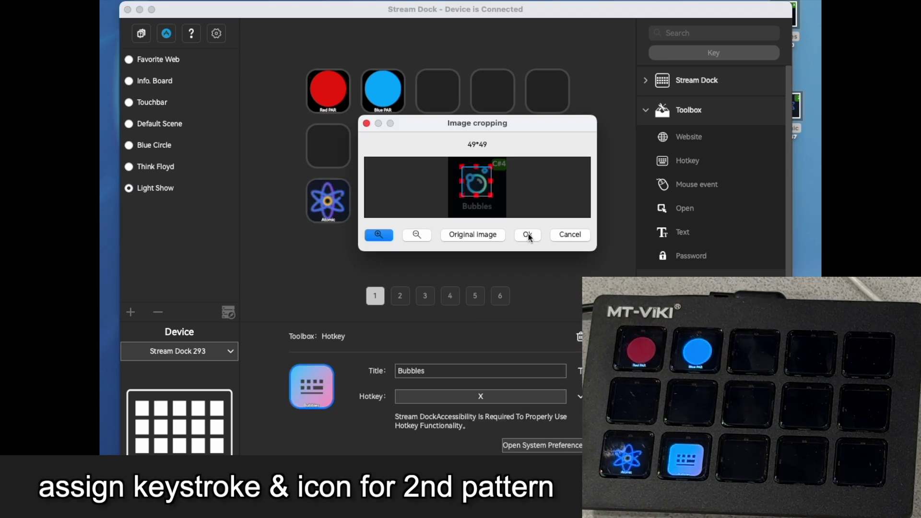
click(528, 234)
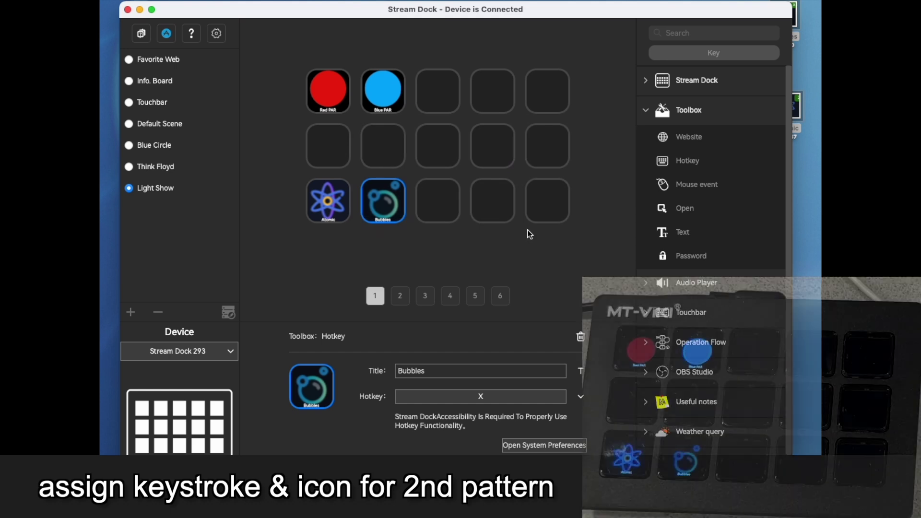
key(super+Tab)
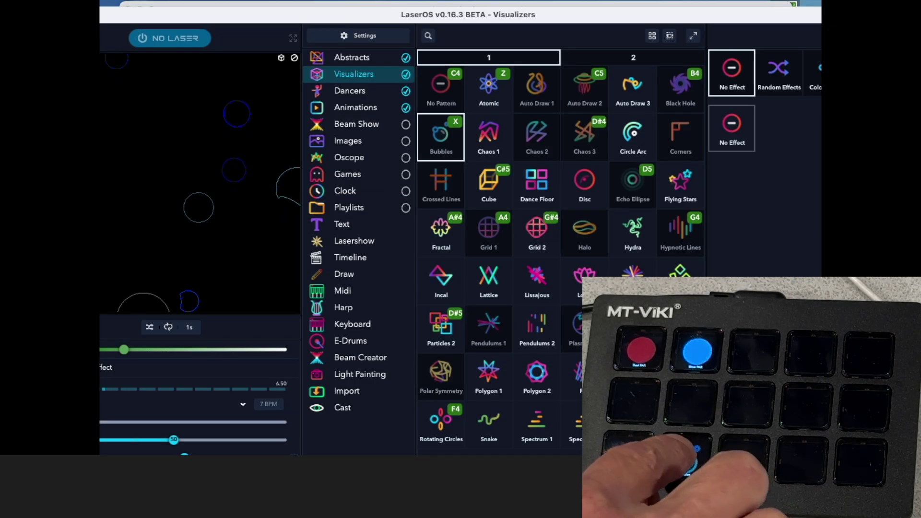
Alternate the LaserOS visualizer between Atomic (Z) and Bubbles (X) from the device.
key(z)
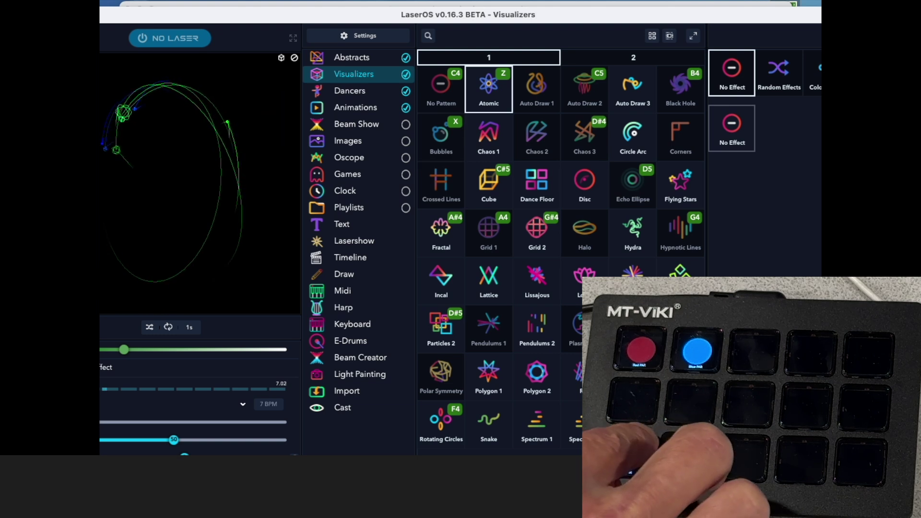
key(x)
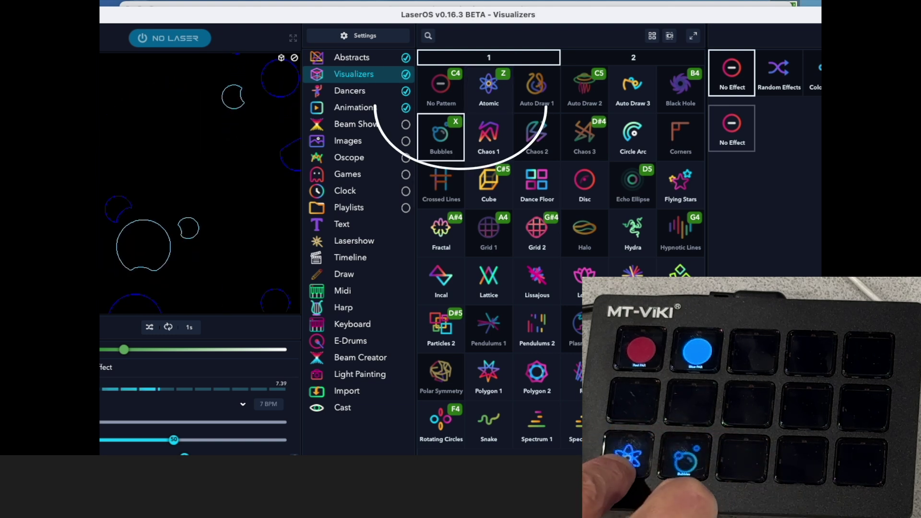
key(z)
key(x)
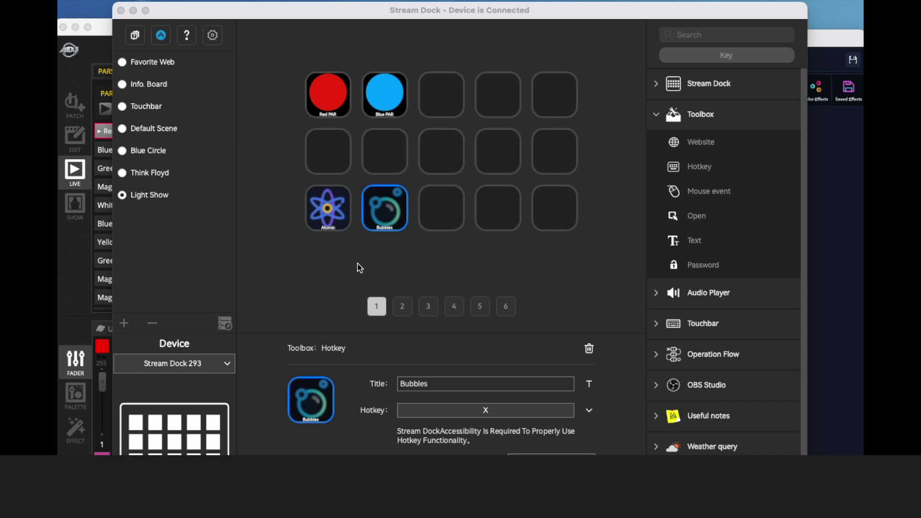
Cycle through the Think Floyd V3 and LaserOS windows back to Stream Dock.
click(99, 29)
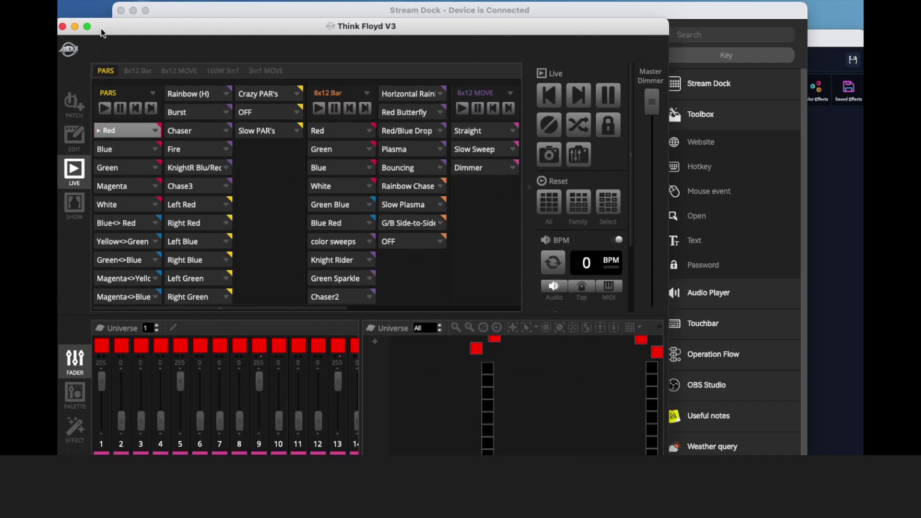
click(823, 56)
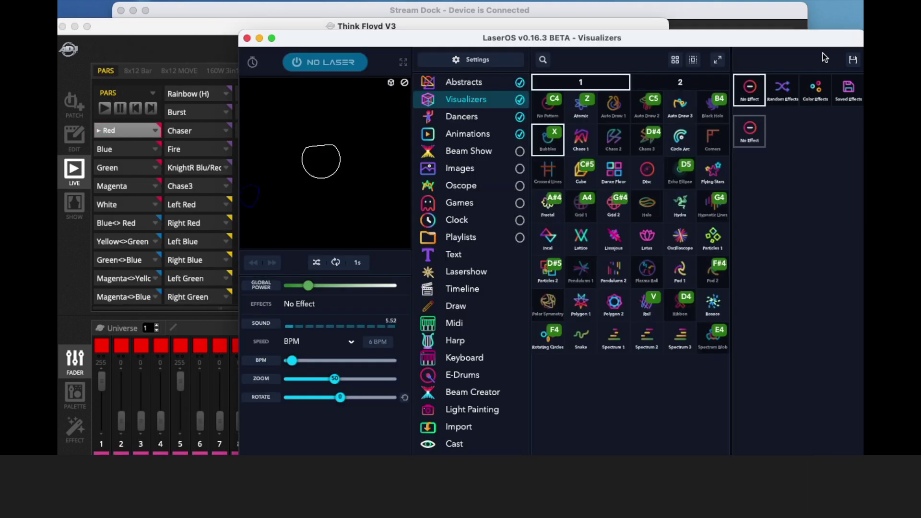
click(189, 11)
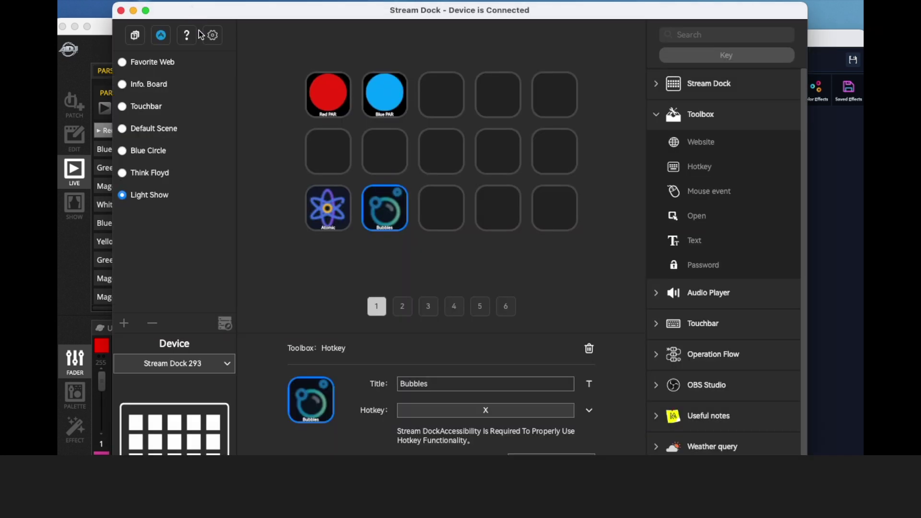
Delete the Atomic hotkey key and confirm.
right_click(339, 200)
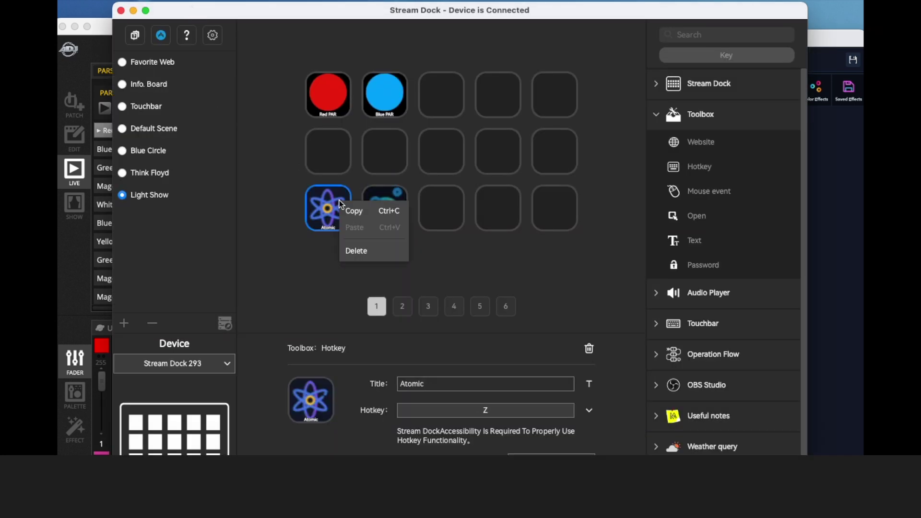
click(357, 251)
click(472, 232)
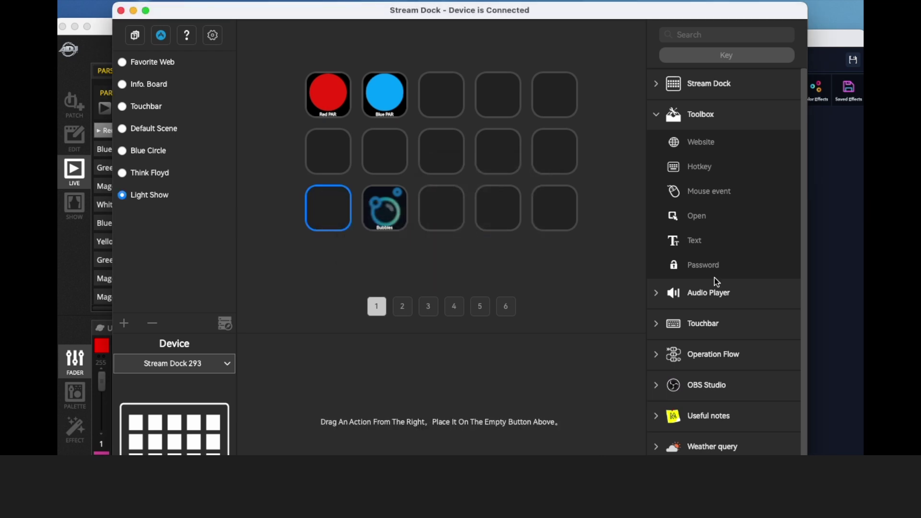
Place an action flow titled Atomic on the empty key and open its steps list.
click(734, 355)
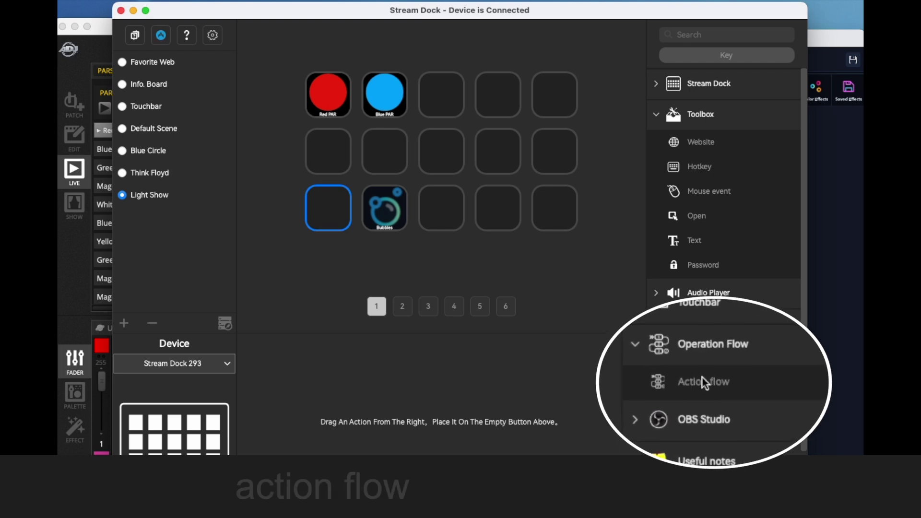
drag(704, 380, 329, 207)
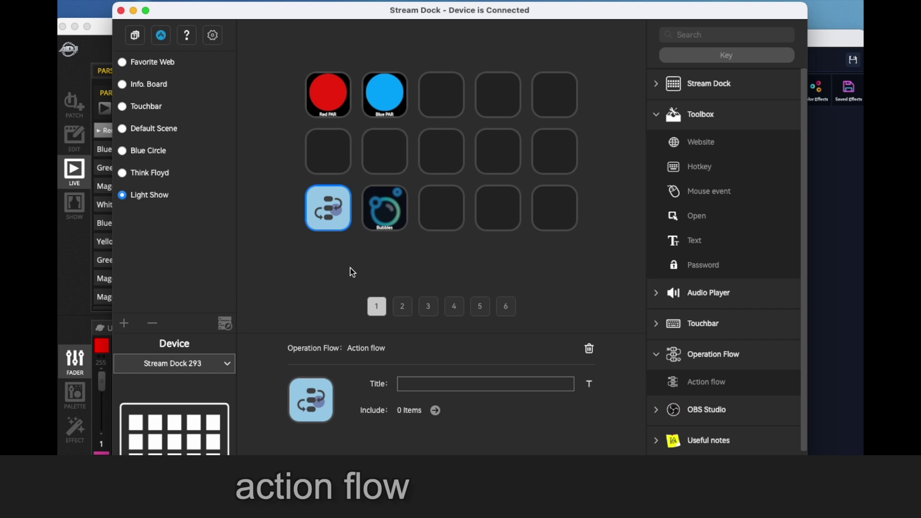
text(Atomic)
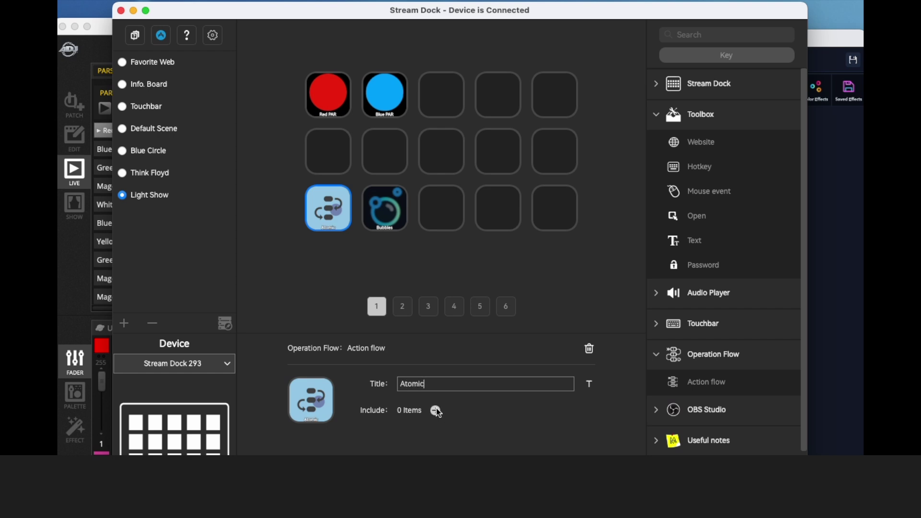
click(436, 410)
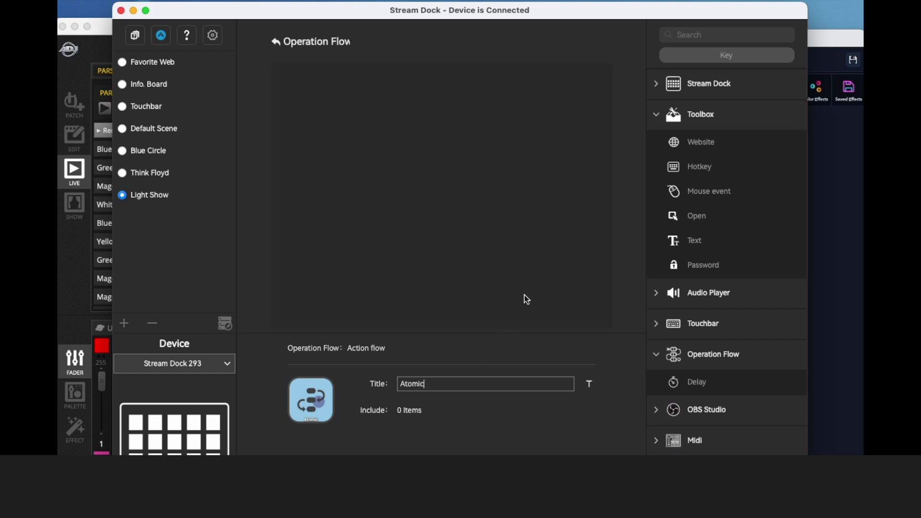
Build the Atomic action flow: open /Applications/LaserOS.app, then send the hotkey Z.
drag(691, 215, 331, 96)
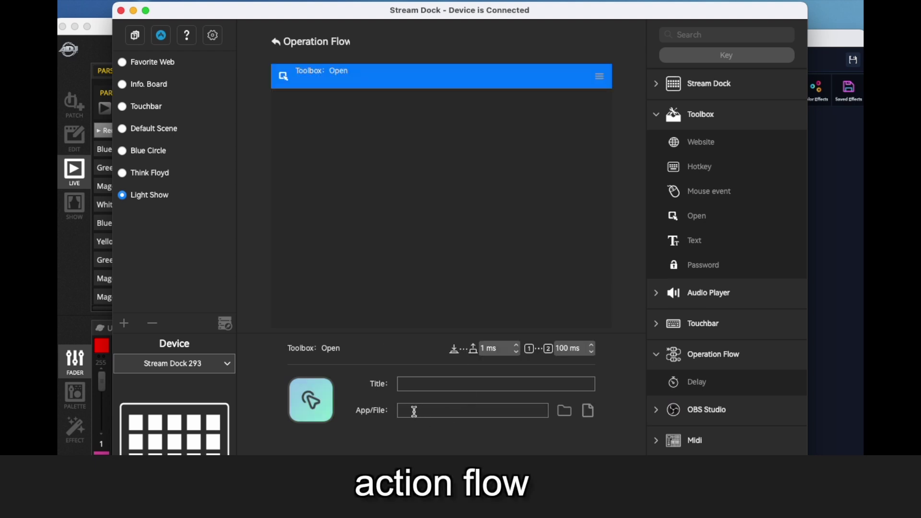
click(588, 411)
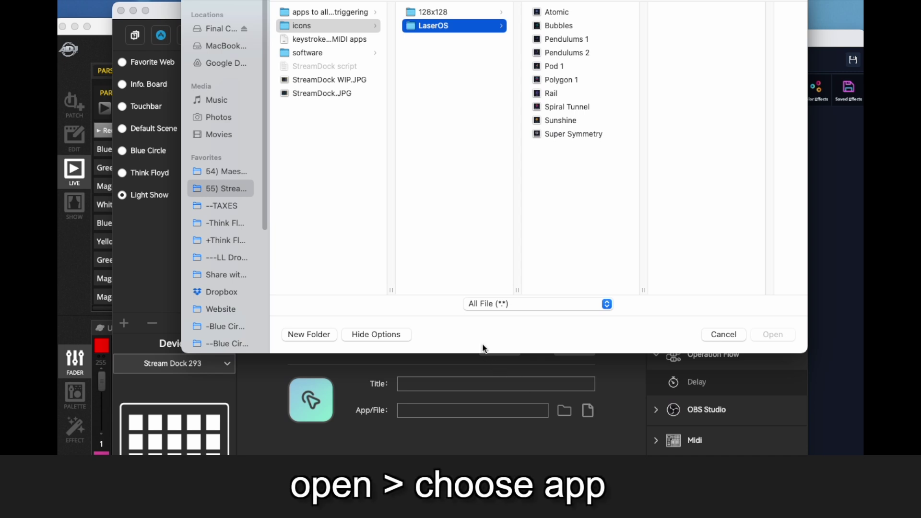
scroll(227, 267, down, 5)
click(223, 311)
scroll(309, 278, down, 10)
double_click(317, 284)
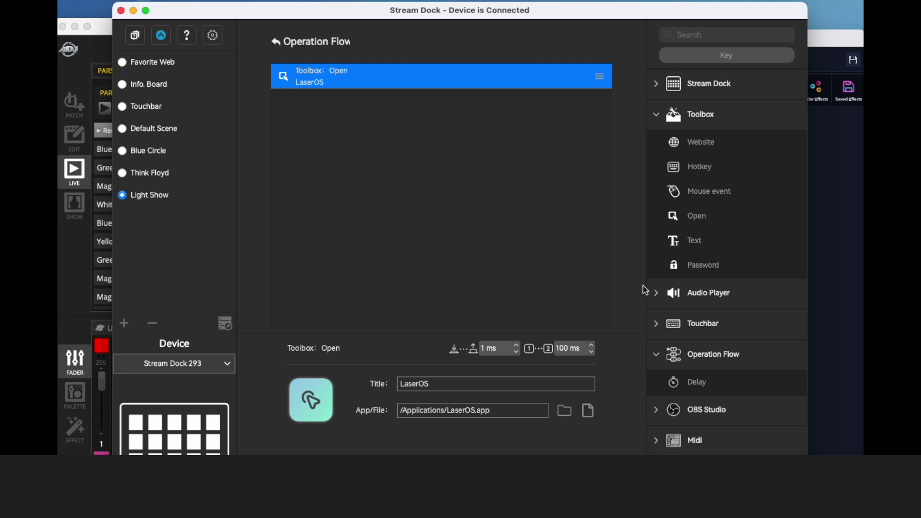
drag(690, 166, 351, 151)
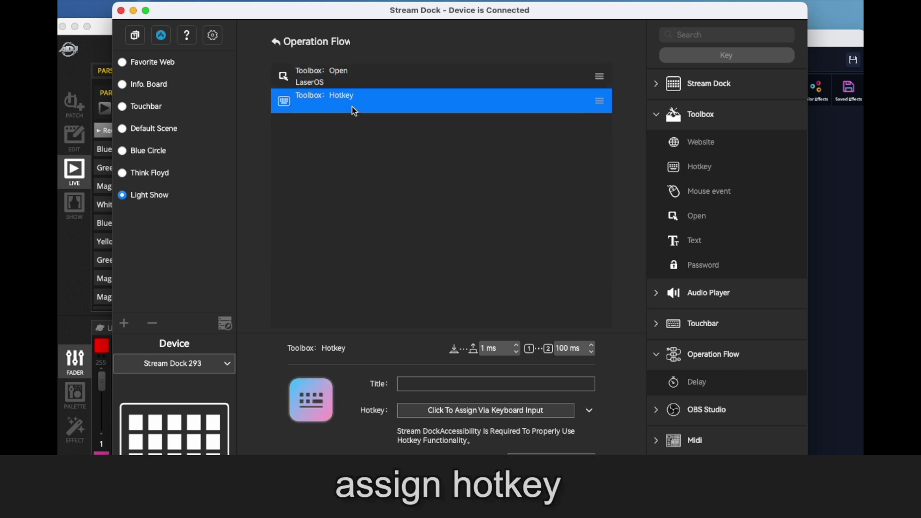
click(446, 413)
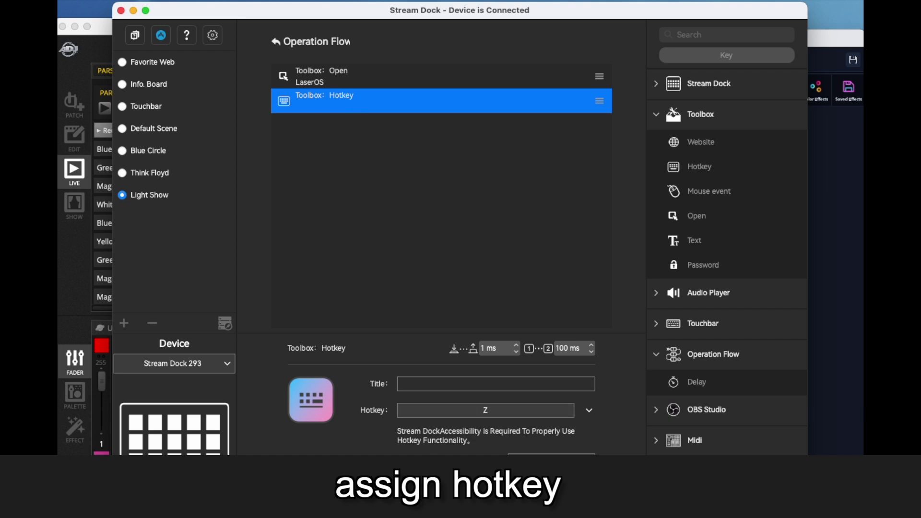
Set the Atomic key's icon to the Atomic image from the LaserOS icons folder.
click(276, 42)
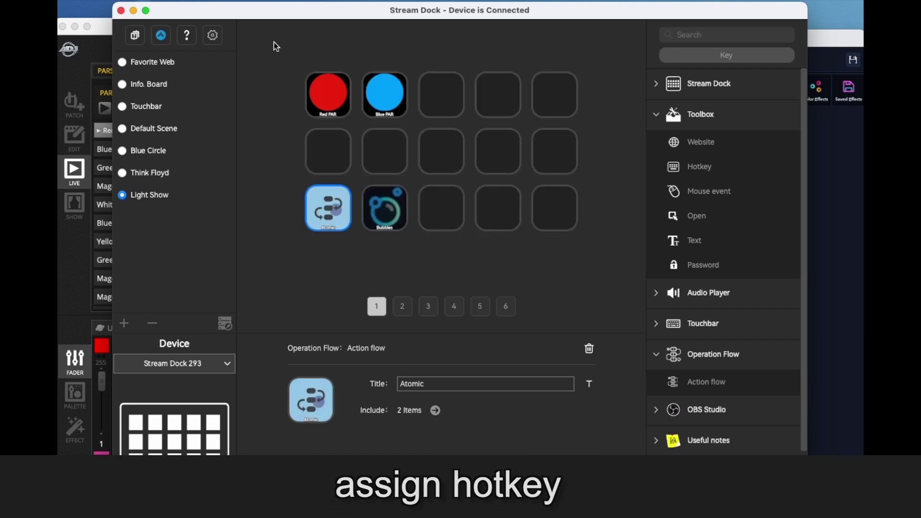
click(315, 394)
click(347, 426)
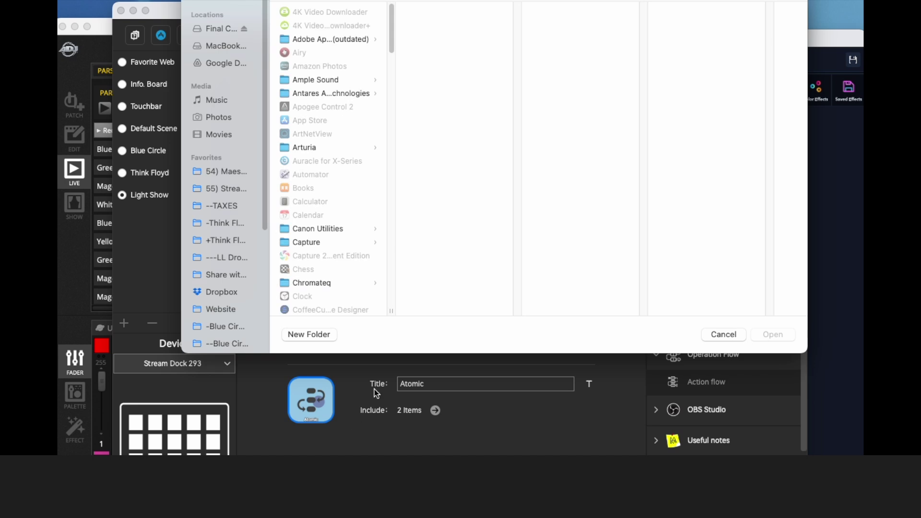
click(225, 188)
click(329, 25)
click(432, 26)
click(547, 13)
click(773, 335)
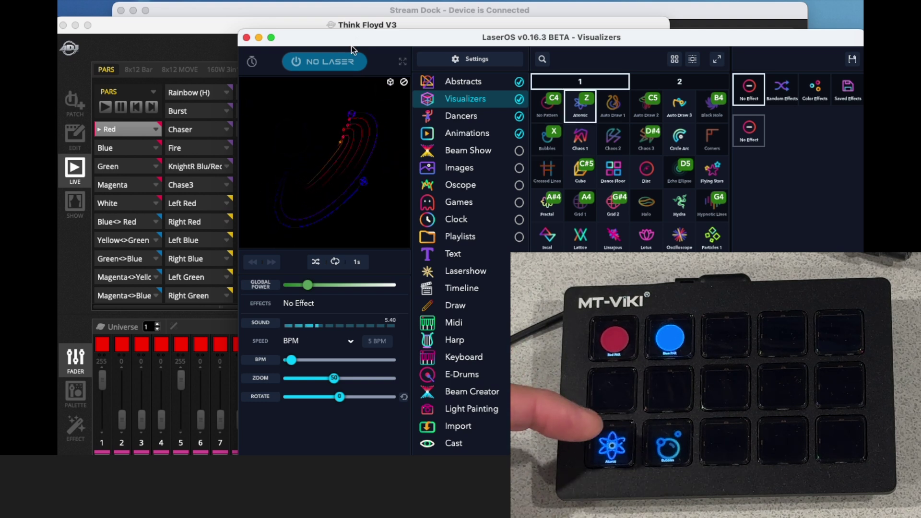
Bring the Think Floyd V3 window in front of the laser visualizers.
click(180, 28)
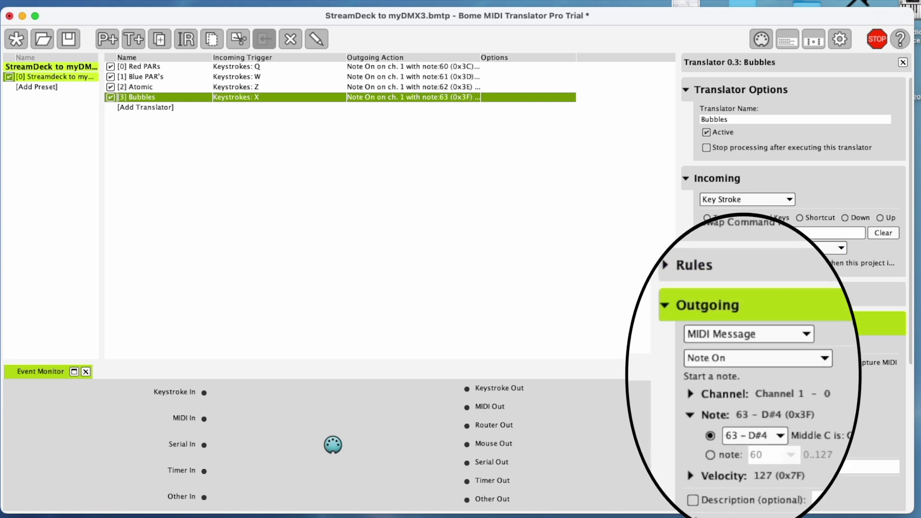
Open the Note On dropdown in the Bubbles translator's Outgoing section.
click(815, 359)
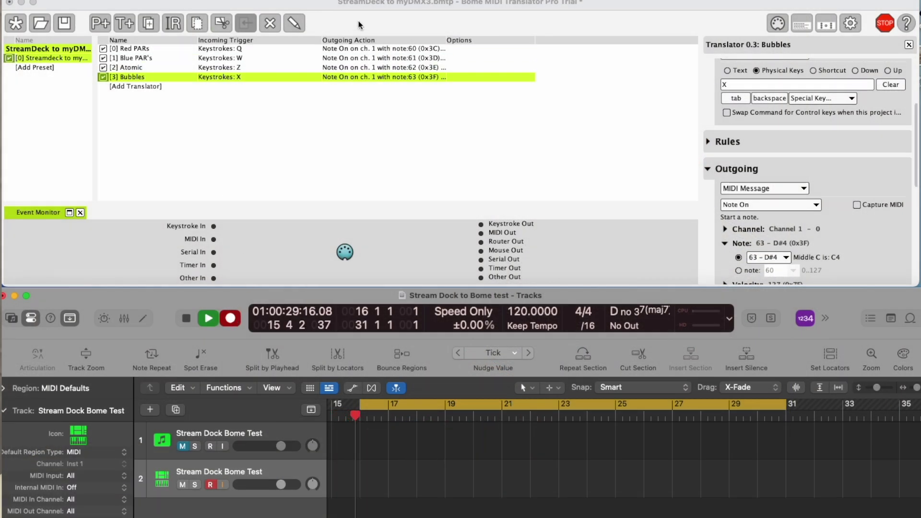
Focus Bome and send X so Logic records the Bubbles note on track 2.
click(296, 8)
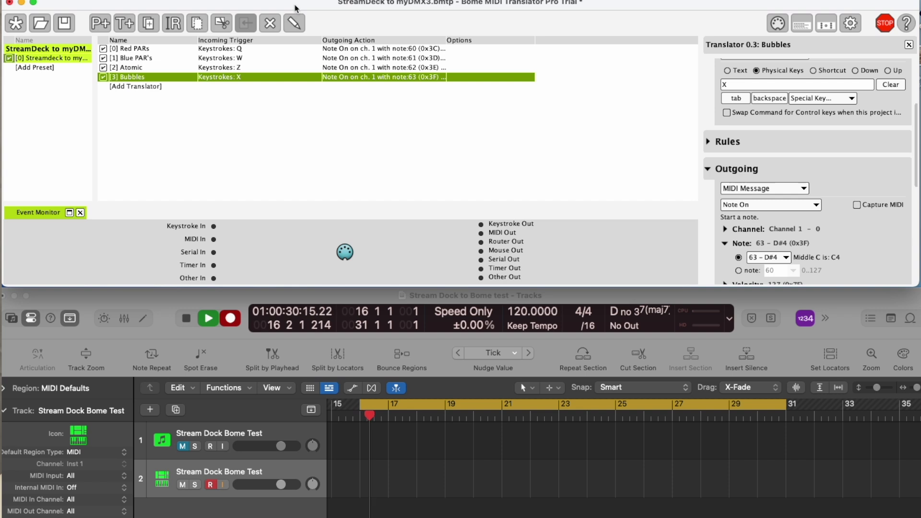
key(x)
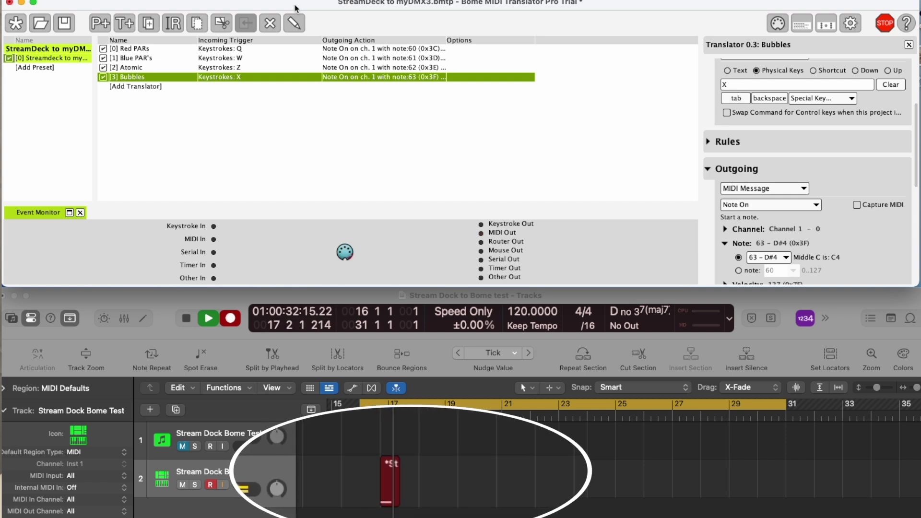